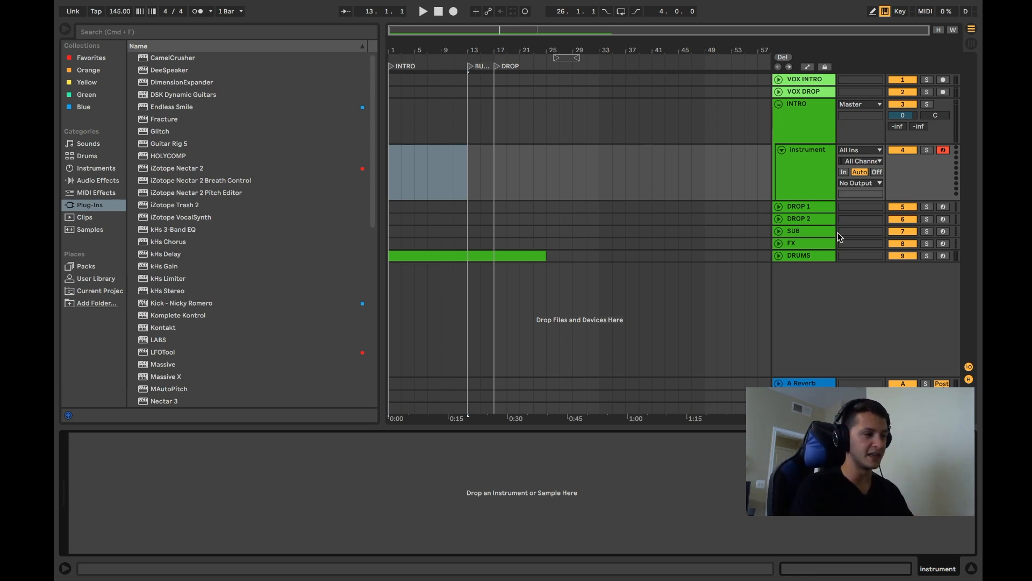
Add an empty Instrument Rack to the instrument track inside the INTRO group.
left_click(807, 163)
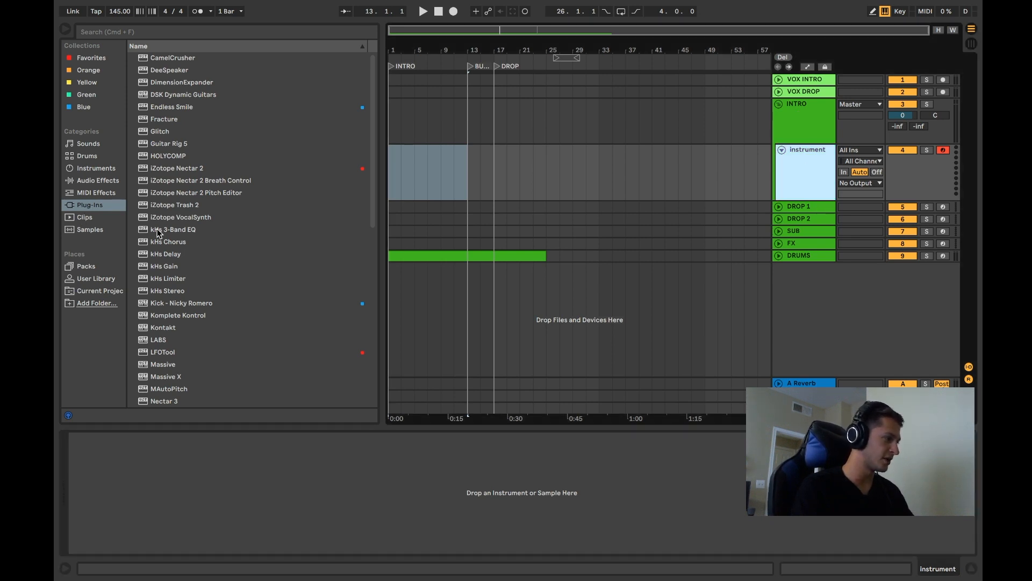
left_click(92, 168)
left_click_drag(141, 85, 513, 173)
Rename the instrument track as chords.
left_click(823, 173)
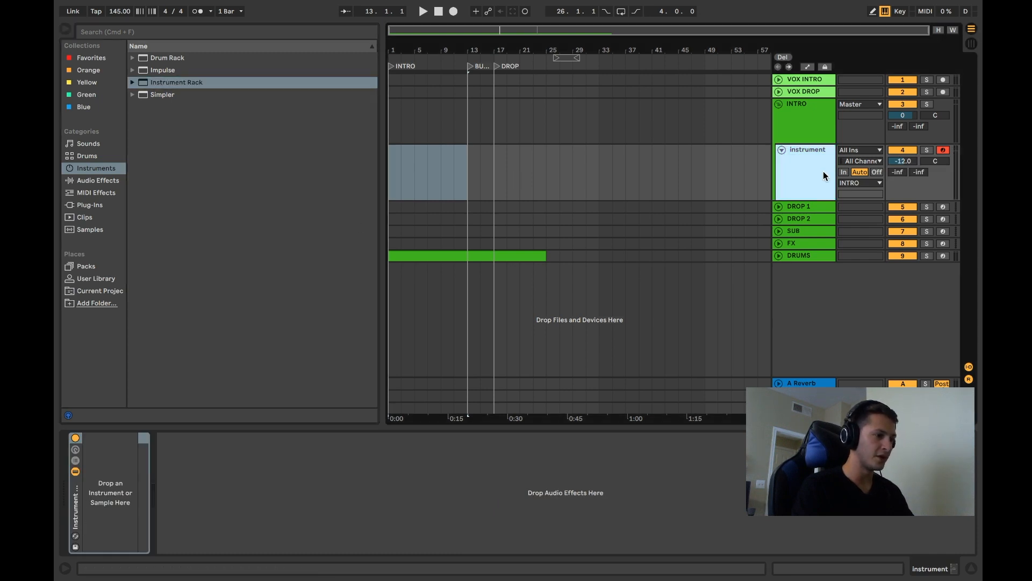
key("super+r")
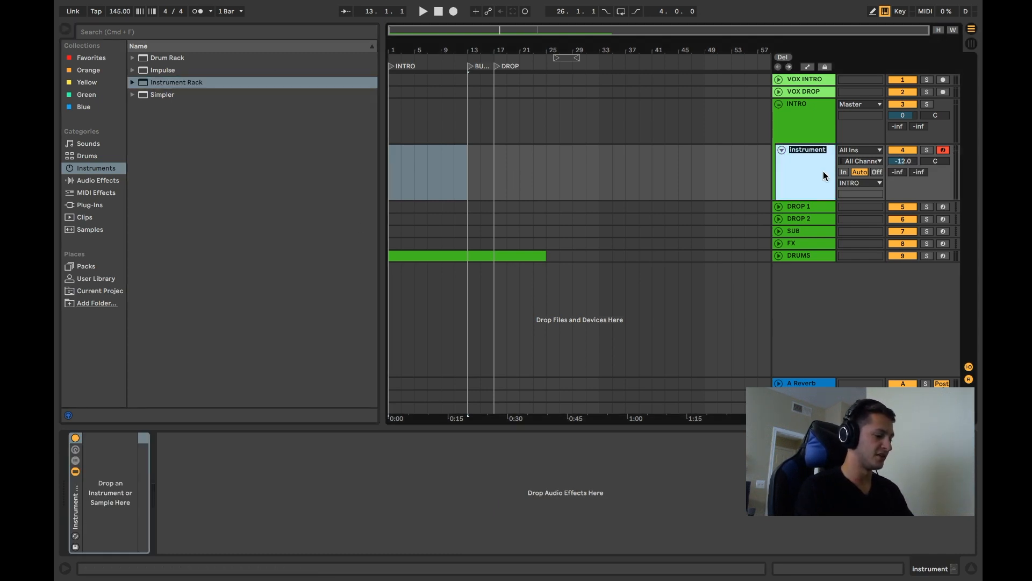
type("Ch")
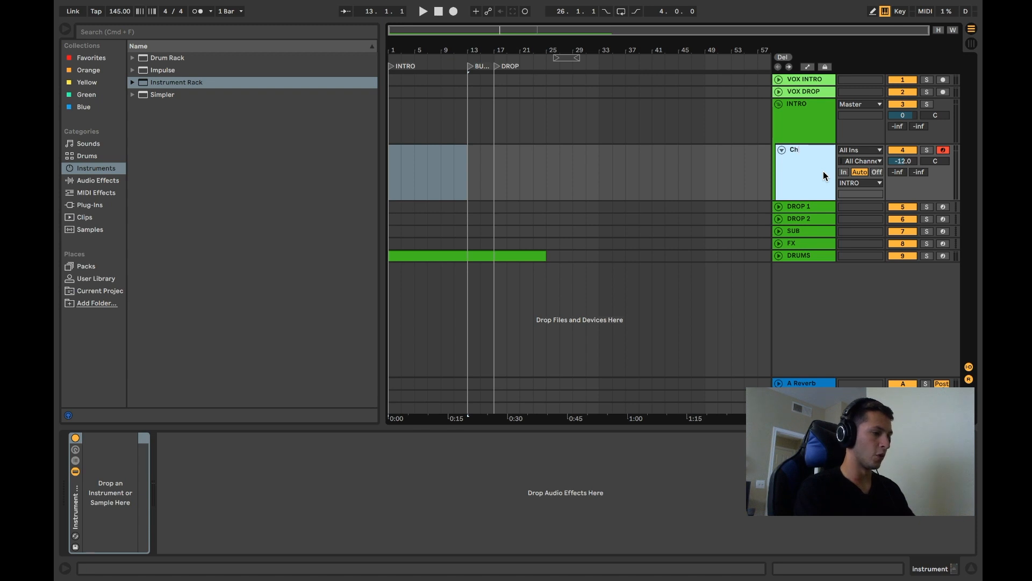
type("rods")
key("Return")
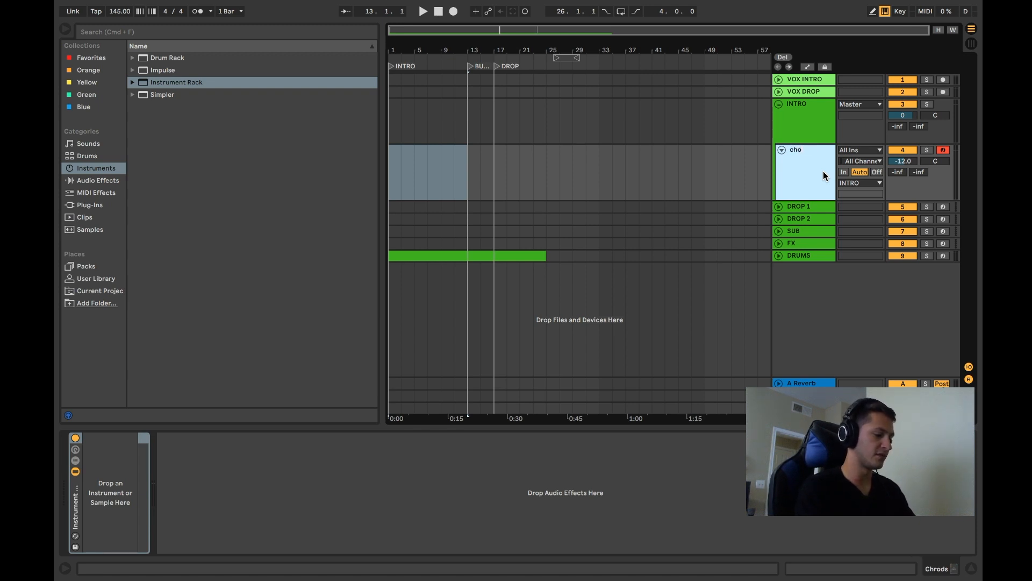
Show the Instrument Rack's chain list and load Serum into it as a new chain, closing the plug-in window.
left_click(76, 461)
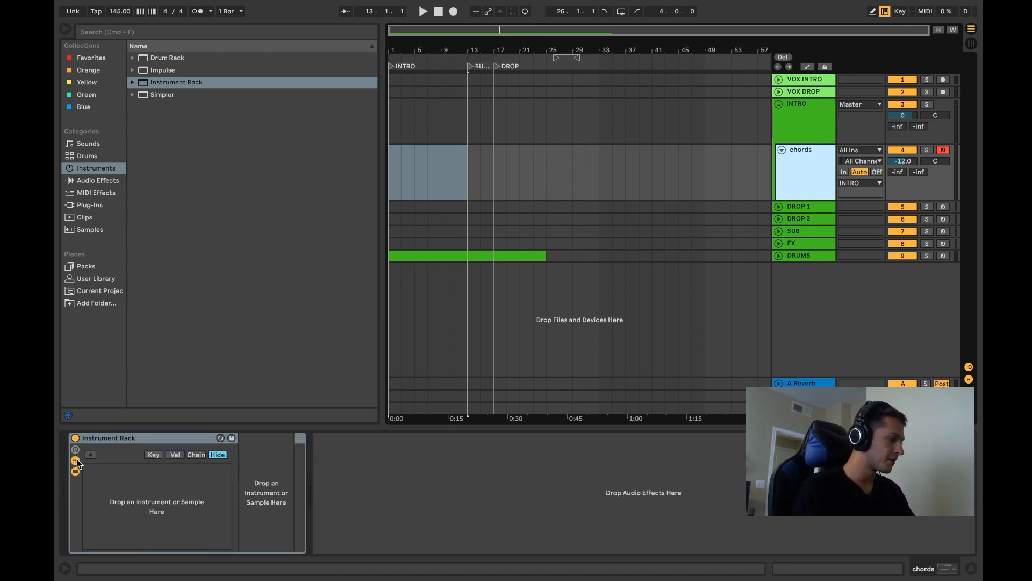
left_click(89, 205)
scroll(203, 362, "down", 10)
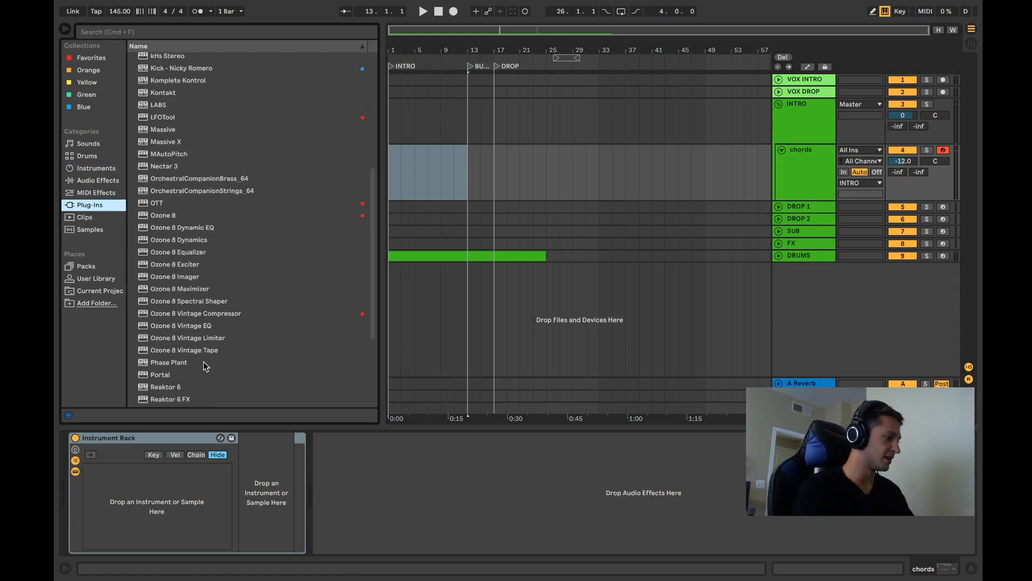
left_click(170, 327)
left_click_drag(163, 322, 116, 474)
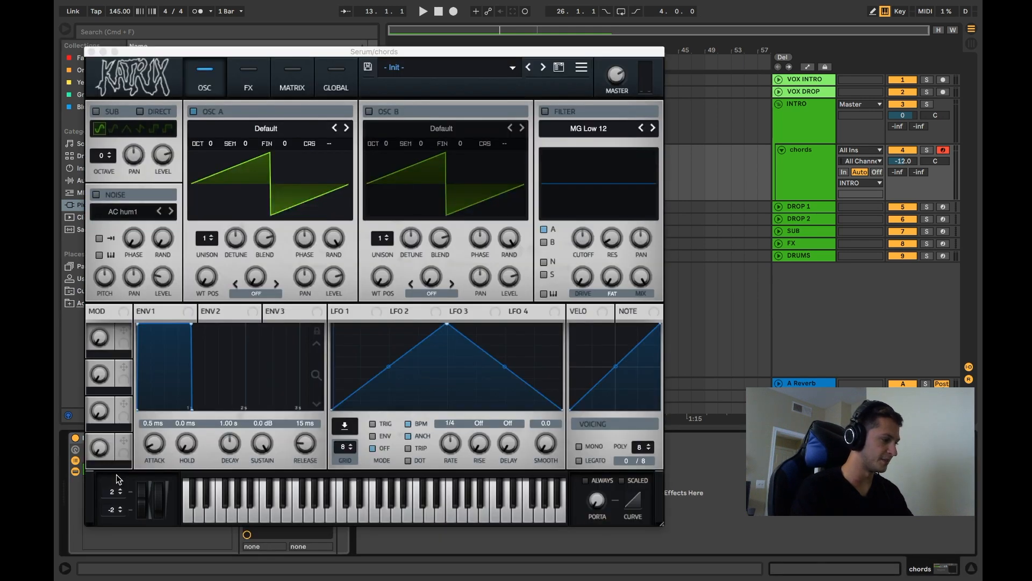
left_click(88, 53)
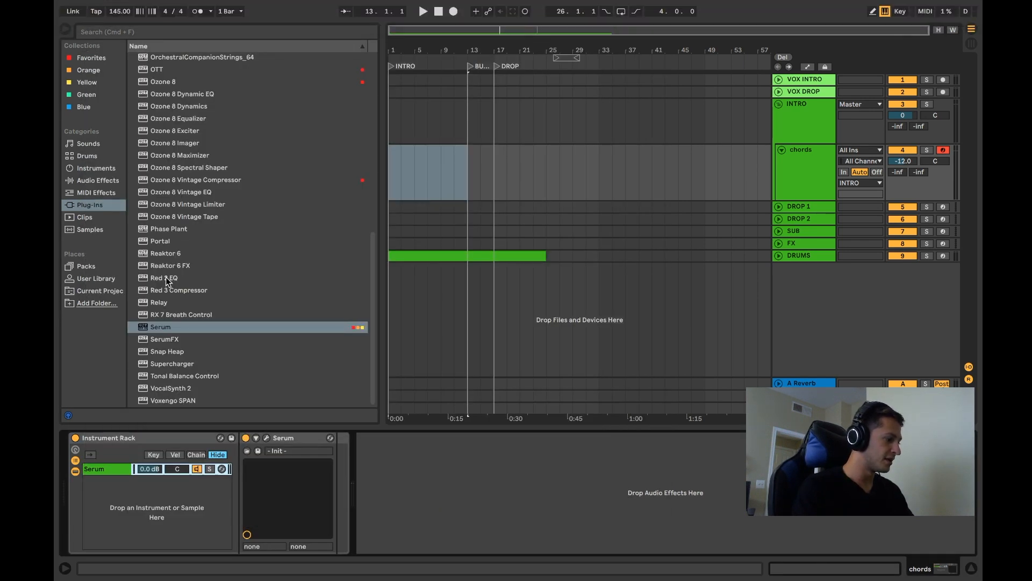
Rename the Serum chain in the Instrument Rack as chords.
double_click(96, 470)
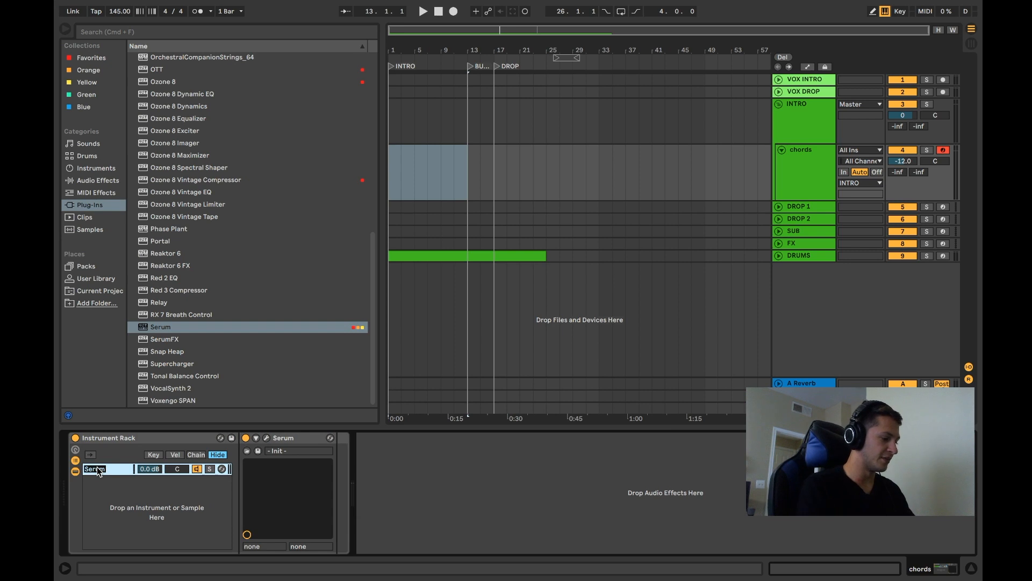
type("chords")
key("Return")
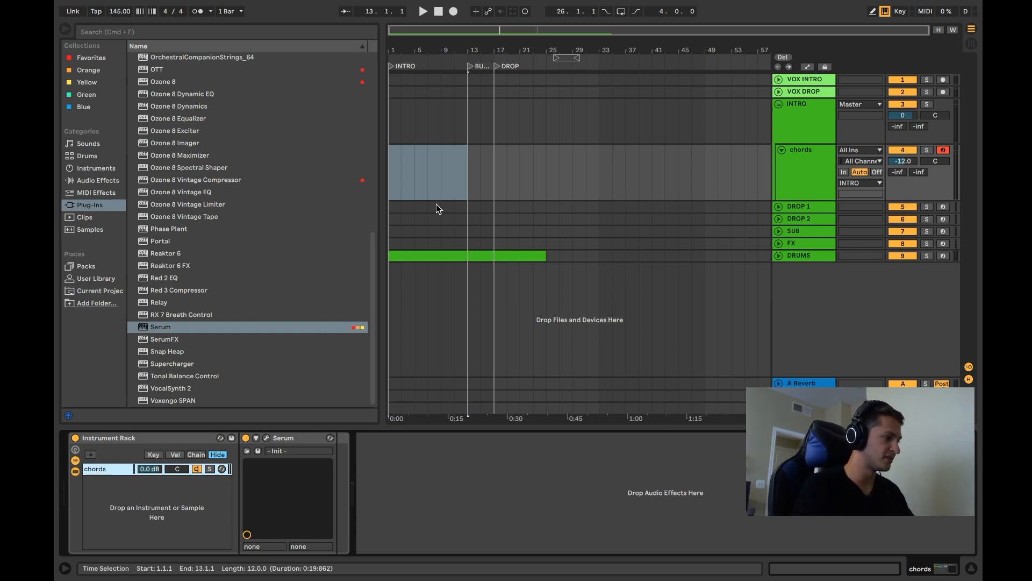
Create an empty four-bar MIDI clip on the chords track from bar 1 to bar 5.
left_click(392, 156)
left_click_drag(391, 156, 417, 157)
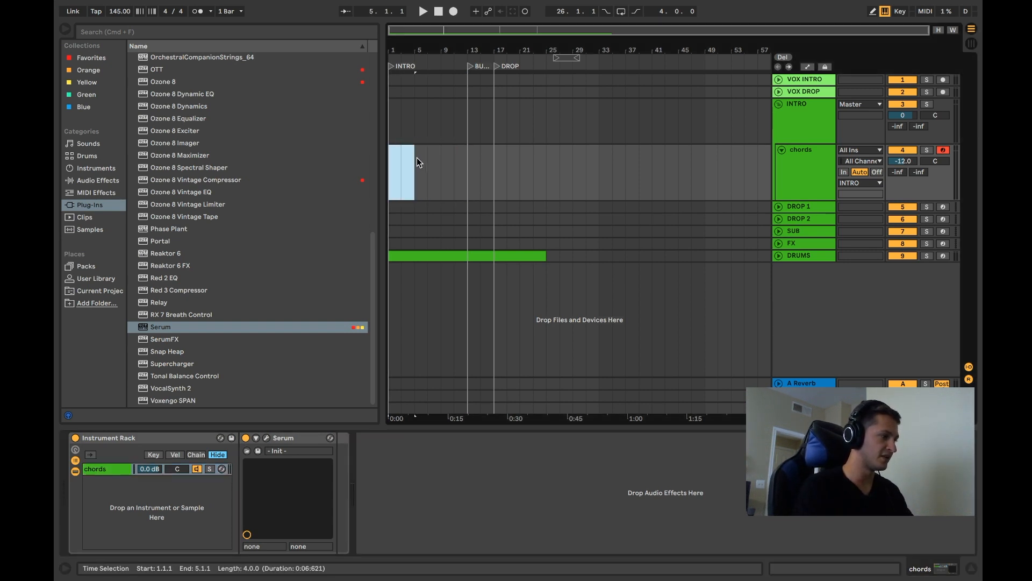
key("super+m")
key("super+shift+m")
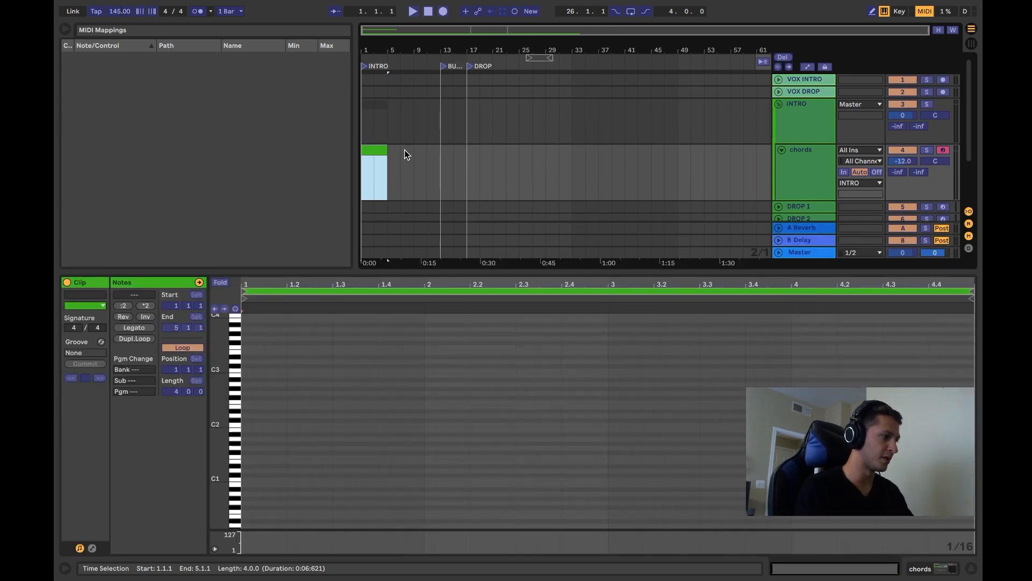
key("super+m")
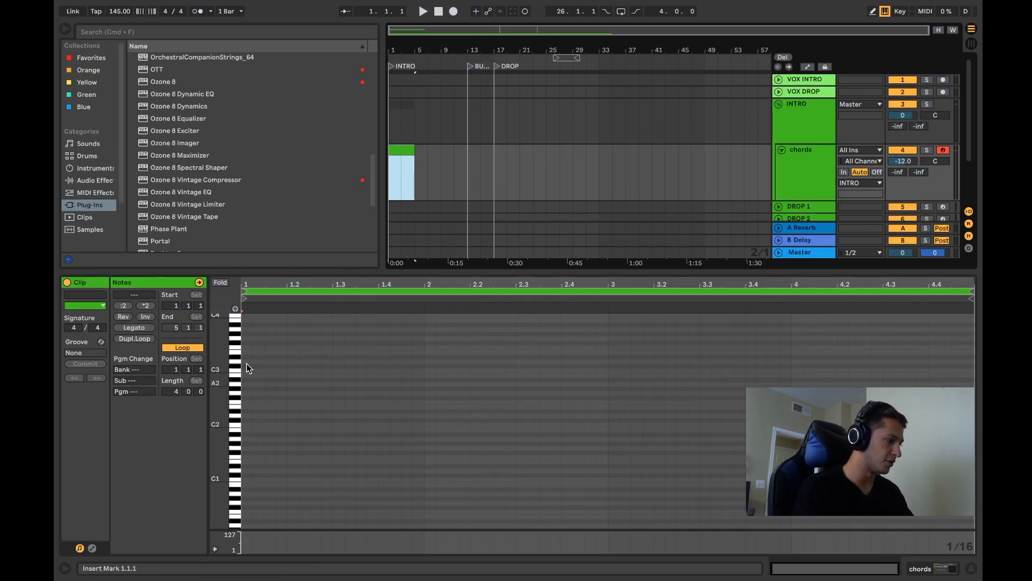
Draw a chord of F3, G#3 and C4 at the clip's start and extend all three notes to 2.4.
left_click(245, 350)
double_click(245, 347)
double_click(247, 333)
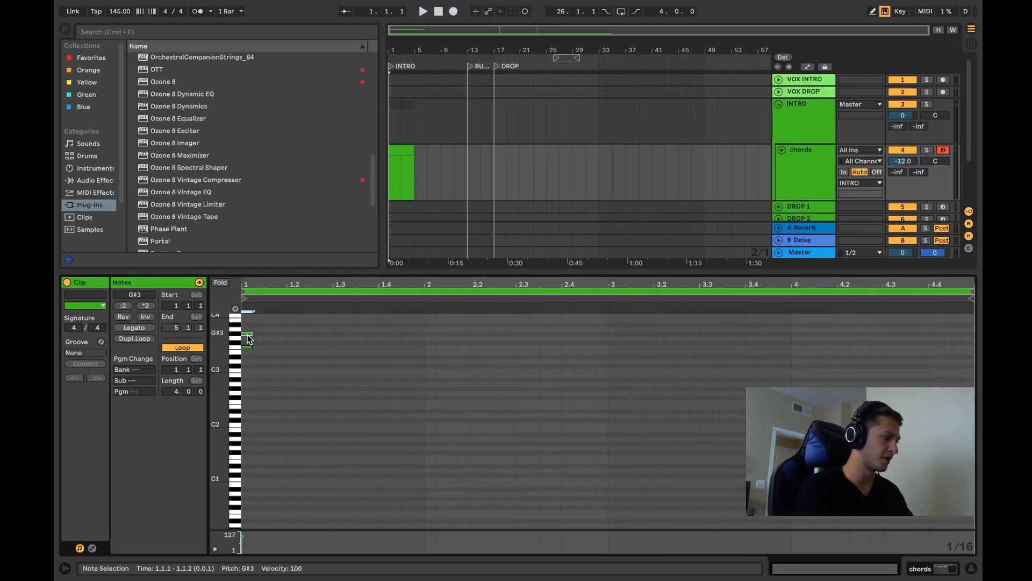
double_click(247, 315)
key("super+a")
left_click_drag(252, 347, 560, 346)
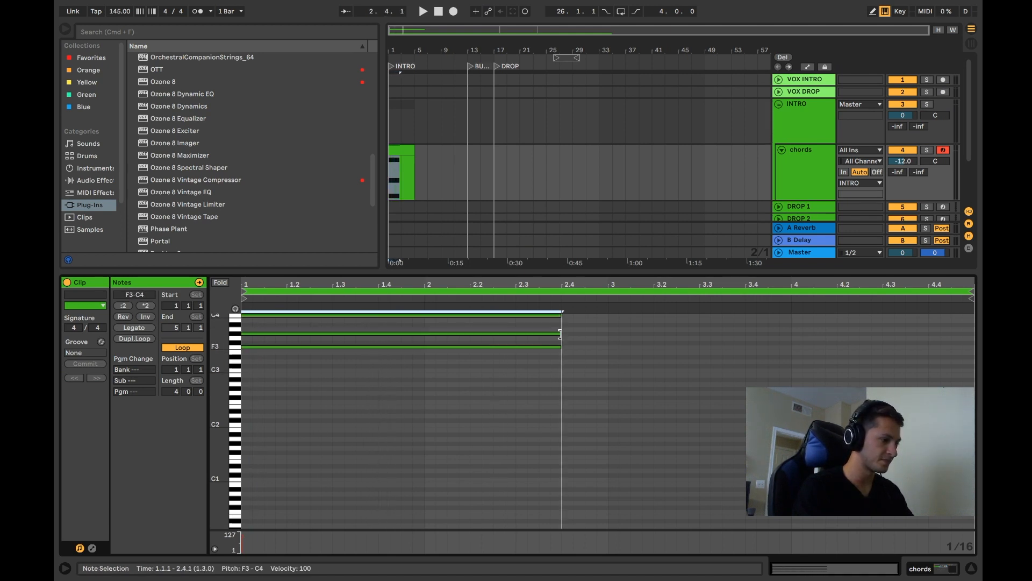
Duplicate the chord directly after itself, transpose the copy down two semitones, and raise its middle note one semitone.
key("super+d")
key("Up")
key("Down")
key("Down")
key("Down")
left_click(588, 347)
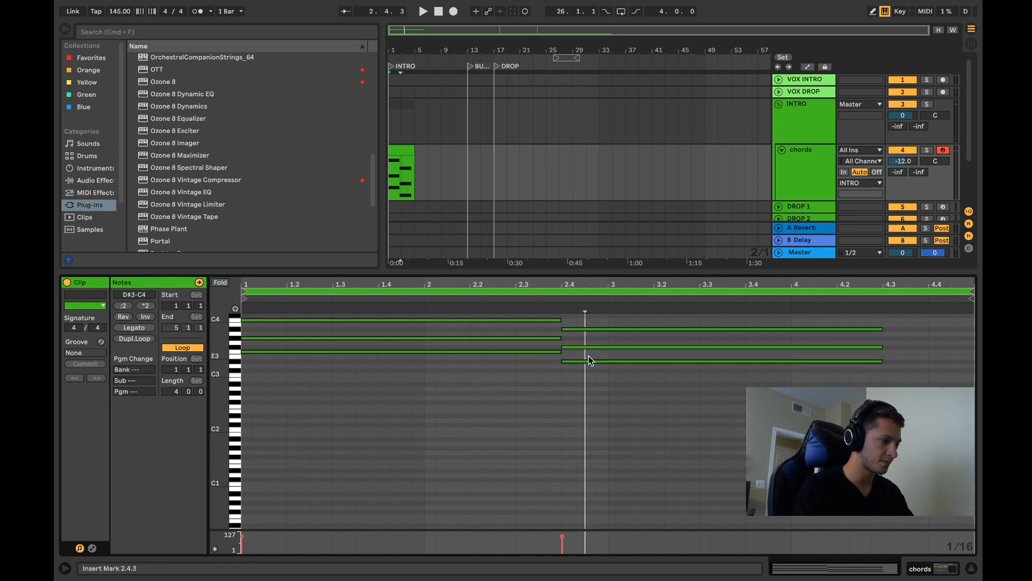
key("Up")
Shorten the second chord to end at bar 3, duplicate the two-bar progression to fill the clip, and play it.
left_click_drag(737, 390, 610, 331)
left_click_drag(611, 368, 378, 251)
key("super+d")
key("space")
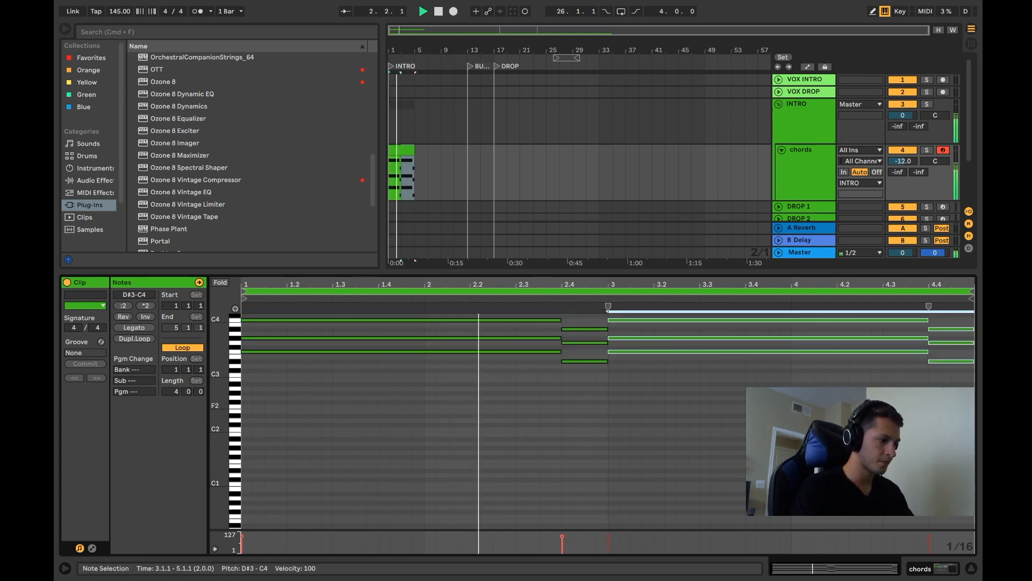
key("space")
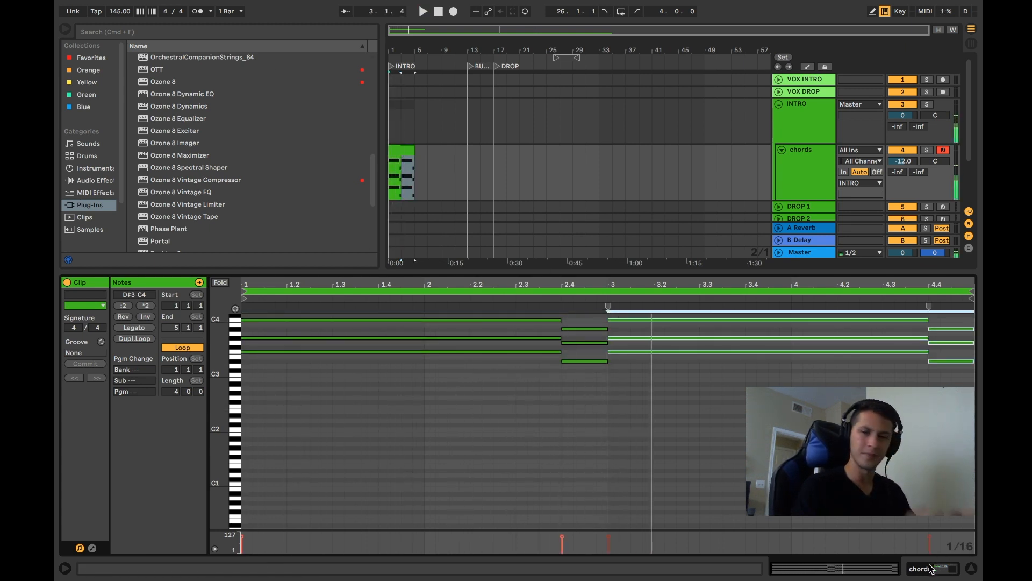
Open Serum on the chords chain and set oscillator A to 16 unison voices with a detune of 0.35.
left_click(931, 569)
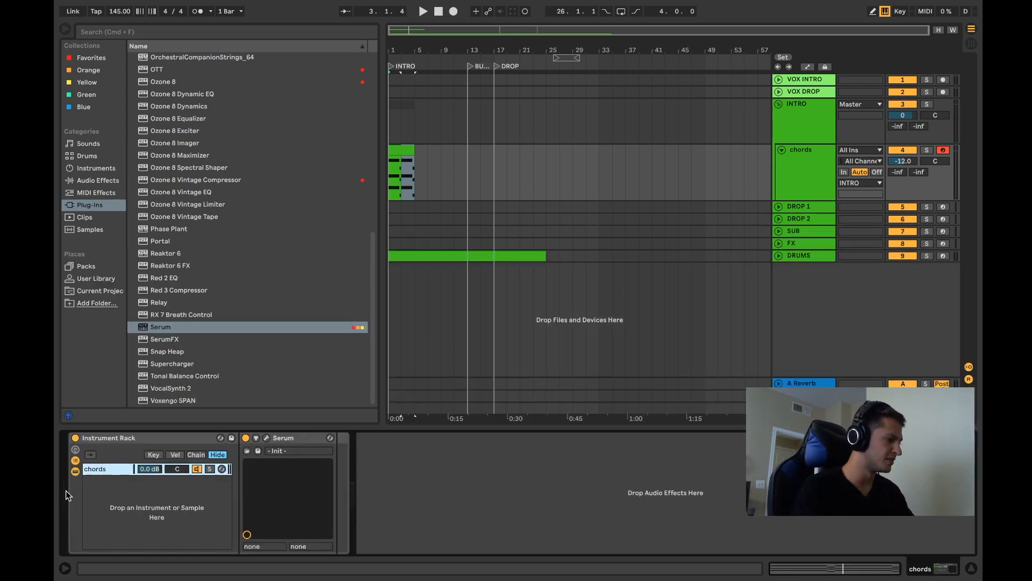
left_click(266, 438)
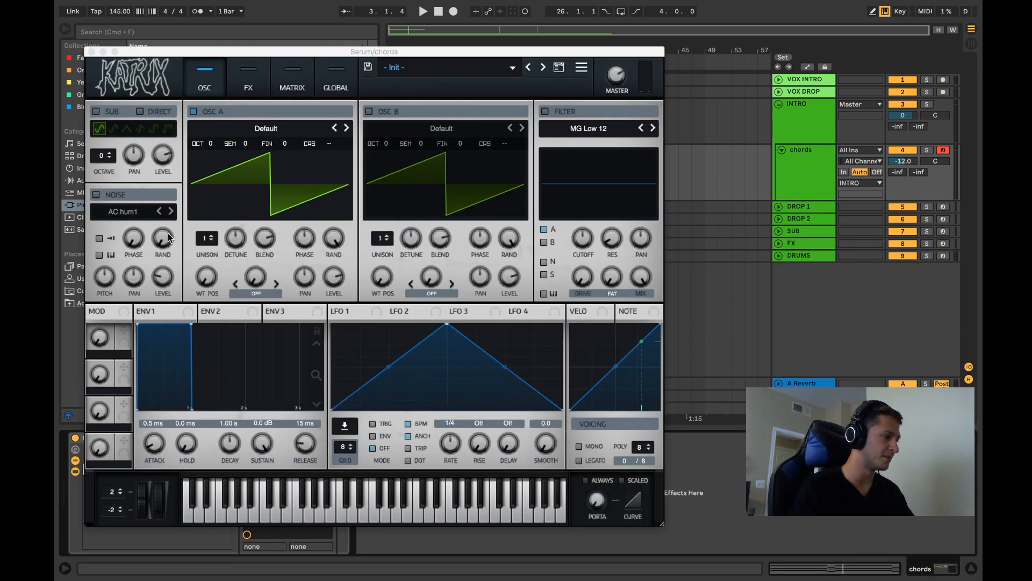
left_click_drag(206, 237, 217, 31)
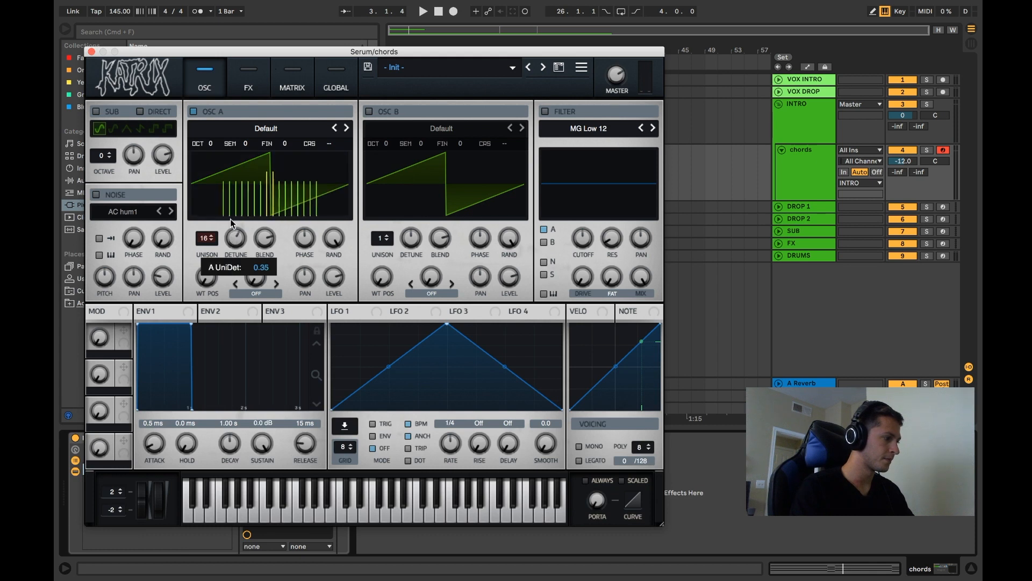
Enable Serum's compressor effect in multiband mode and raise its gain to about 10.1 dB while the chords play.
left_click(247, 79)
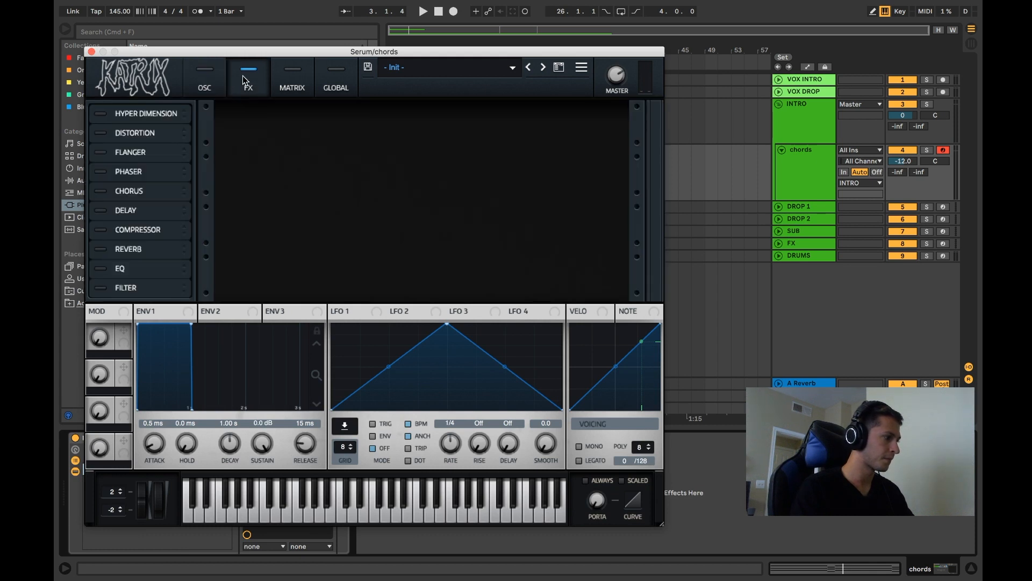
left_click(101, 231)
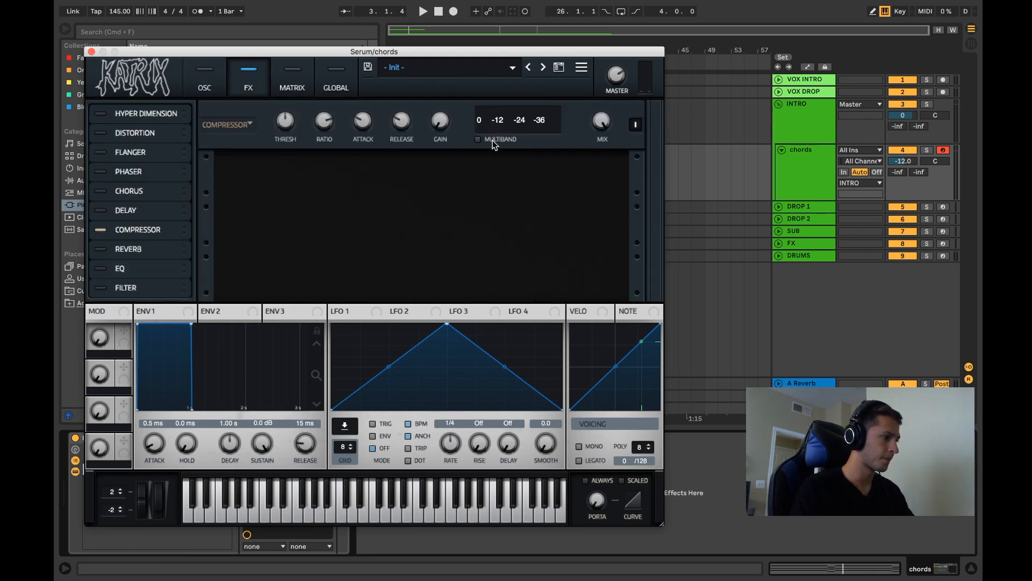
left_click(478, 140)
key("space")
left_click_drag(443, 121, 443, 80)
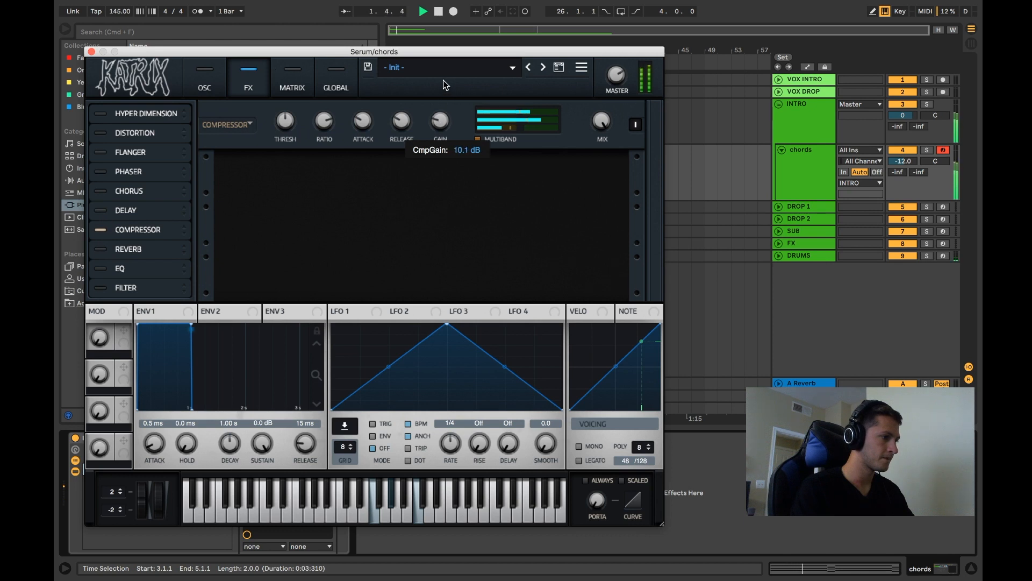
key("space")
left_click(92, 51)
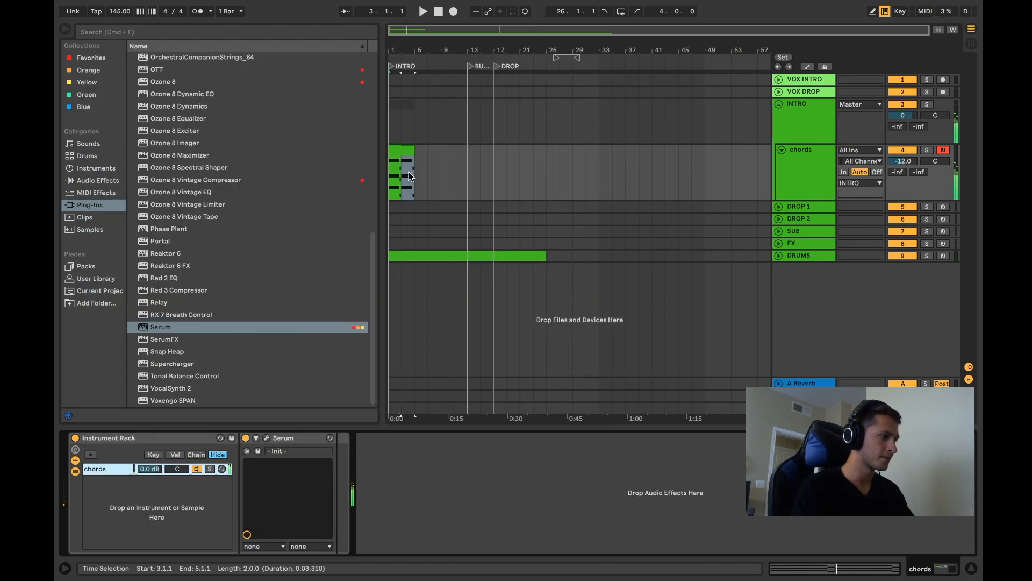
Set the chords chain's volume in the Instrument Rack to -12 dB.
left_click(152, 467)
type("-12")
key("Return")
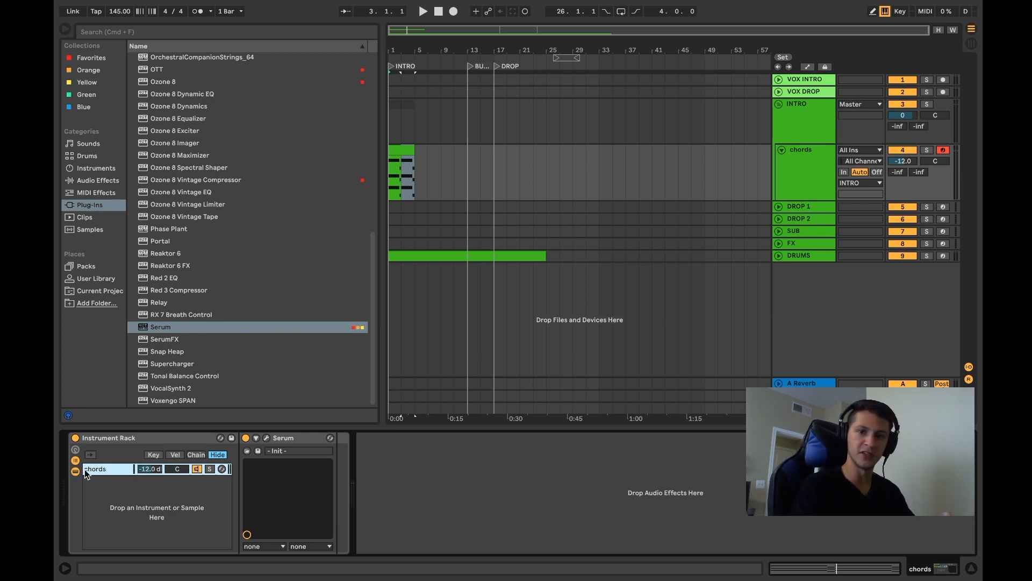
Duplicate the four-bar chords clip twice so the progression fills the intro up to bar 13.
left_click(406, 154)
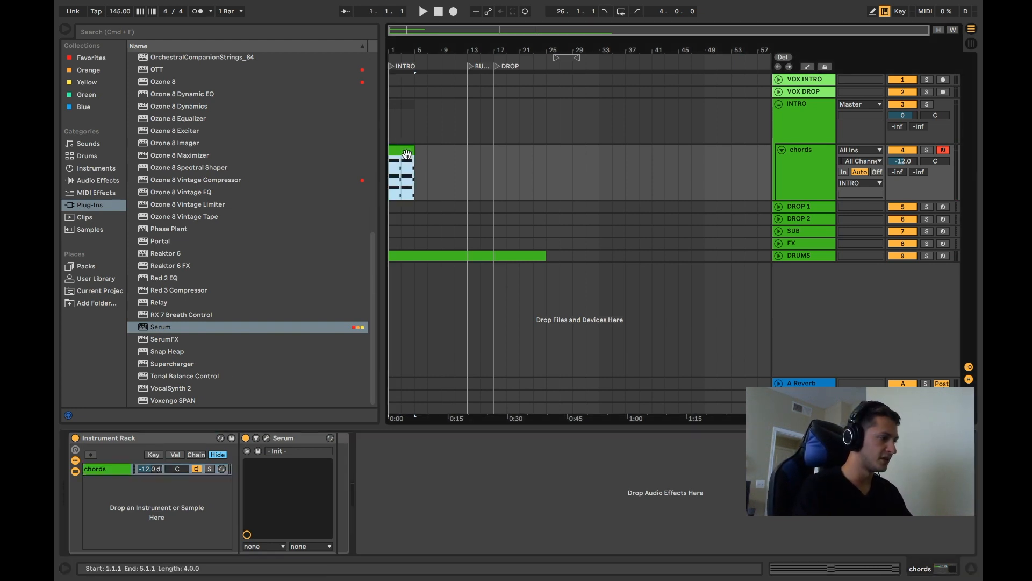
key("super+d")
key("super+d")
left_click(408, 153)
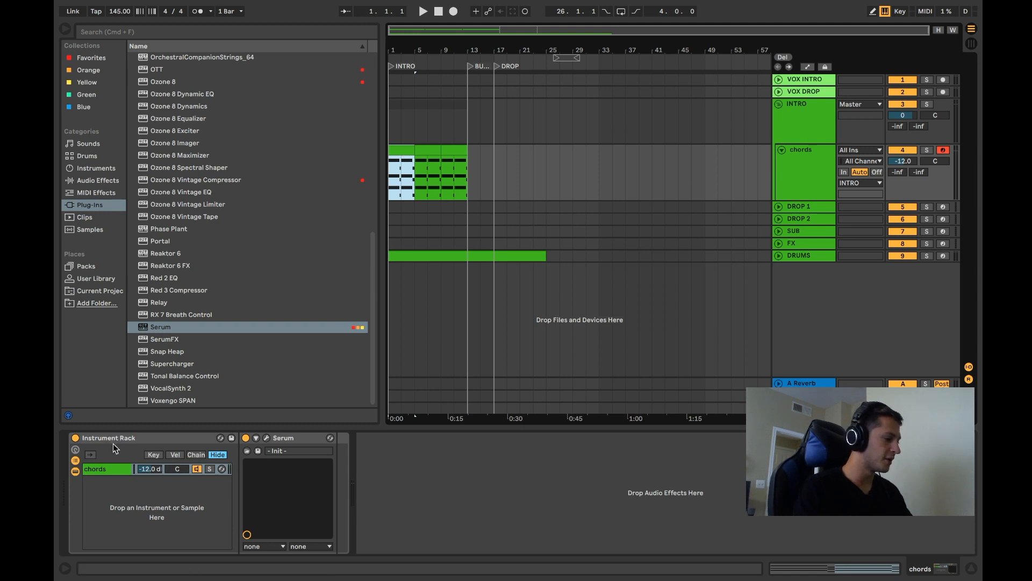
Duplicate the chords chain as a new chain named arp and initialise the preset in its Serum.
left_click(105, 470)
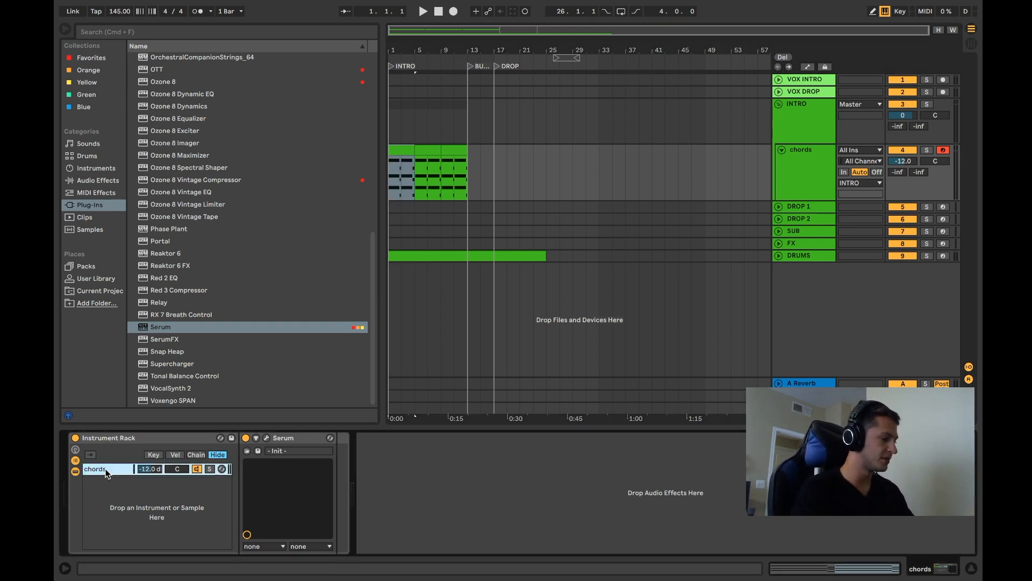
key("super+d")
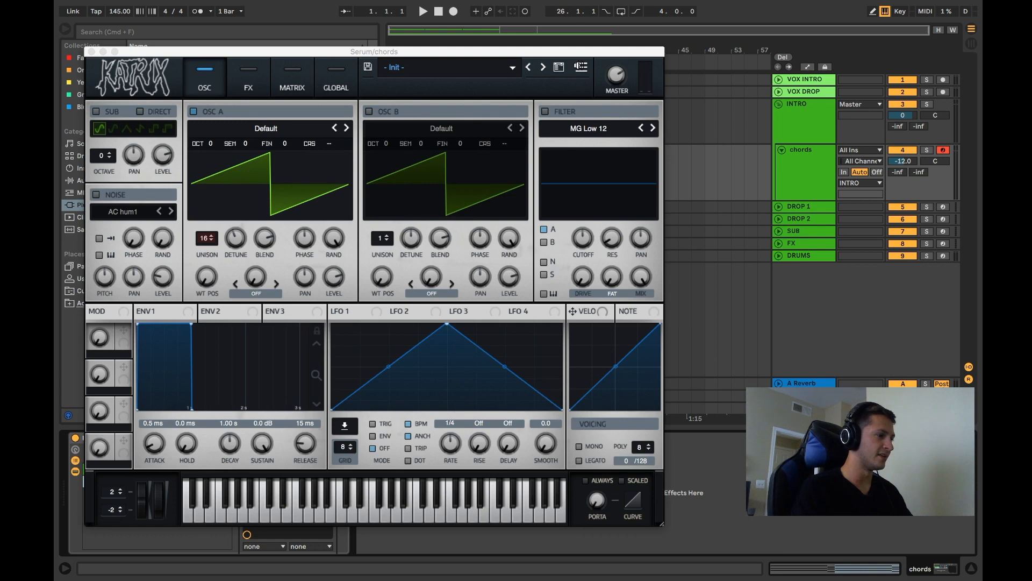
left_click(581, 67)
left_click(606, 125)
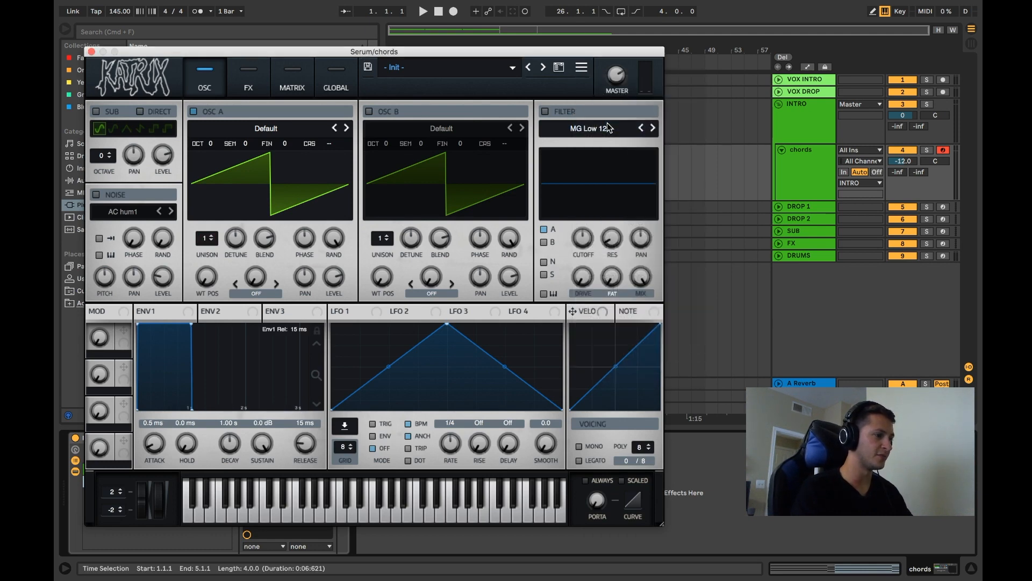
Move the Serum window clear of the rack, mute the chords chain, and play the arp chain alone.
left_click_drag(471, 54, 751, 26)
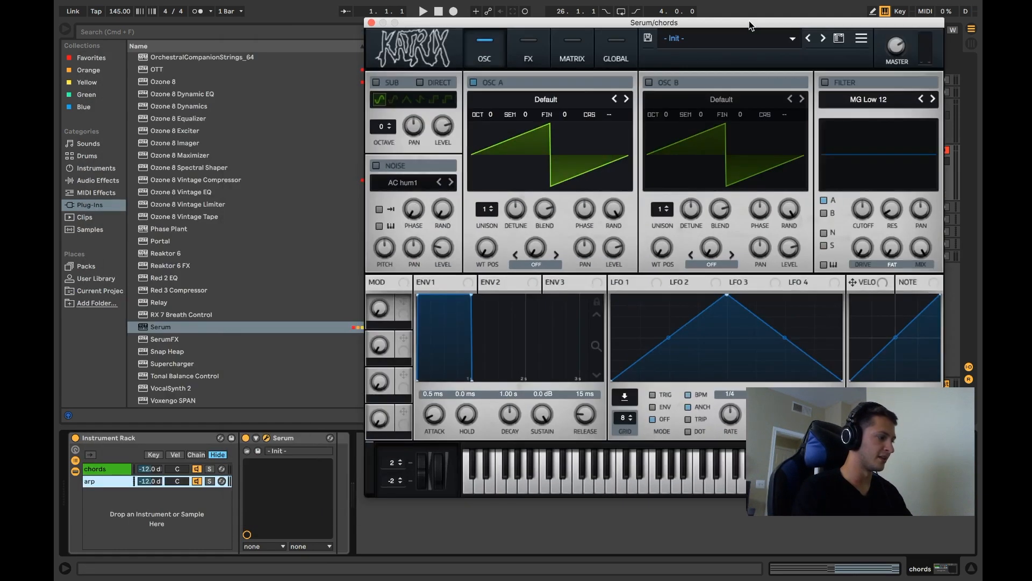
left_click(198, 469)
key("space")
key("space")
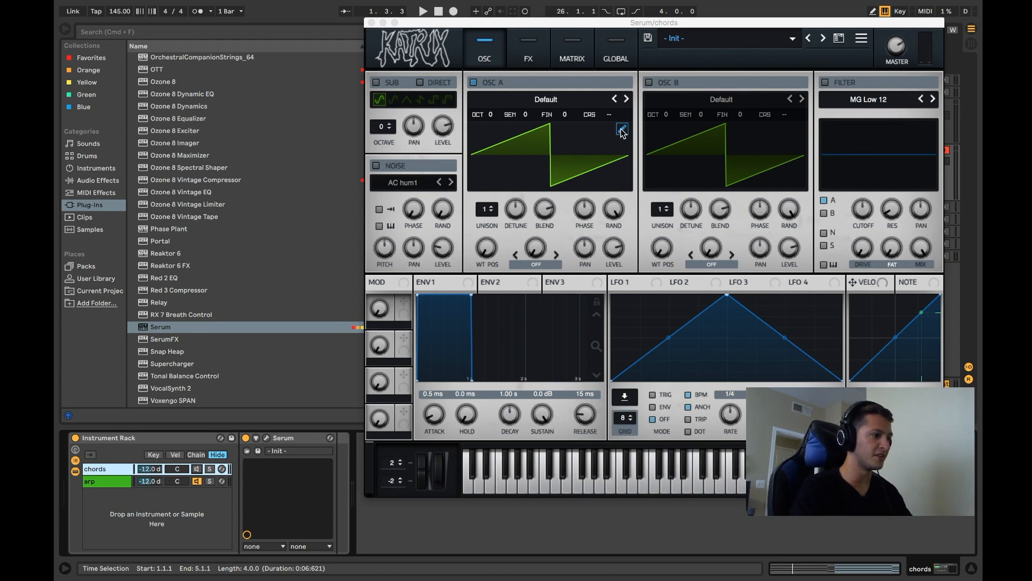
Redraw oscillator A's waveform in the arp's Serum as a square wave and close the plugin window.
left_click(622, 130)
left_click_drag(442, 182, 612, 182)
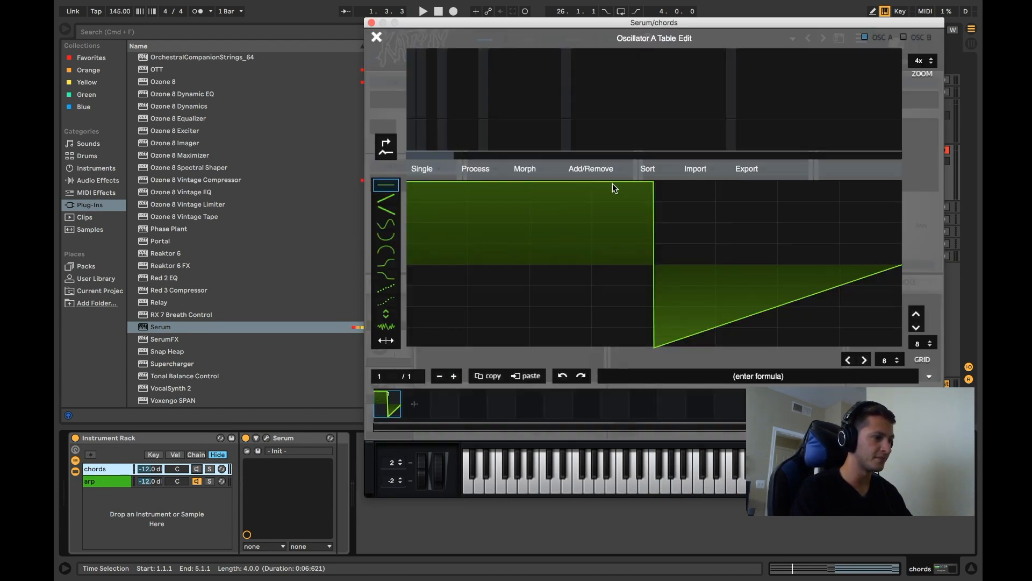
left_click_drag(670, 344, 848, 357)
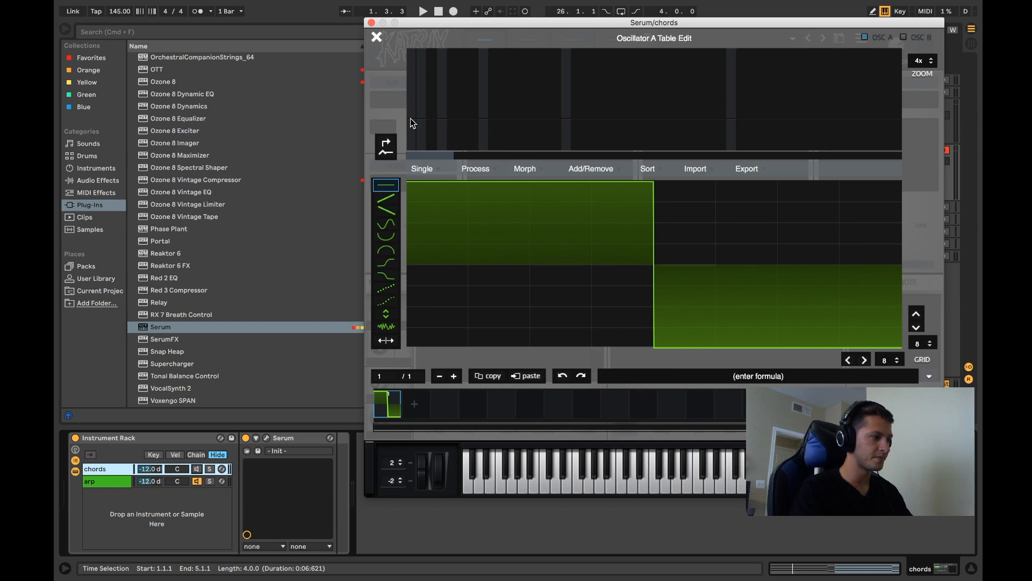
left_click(375, 37)
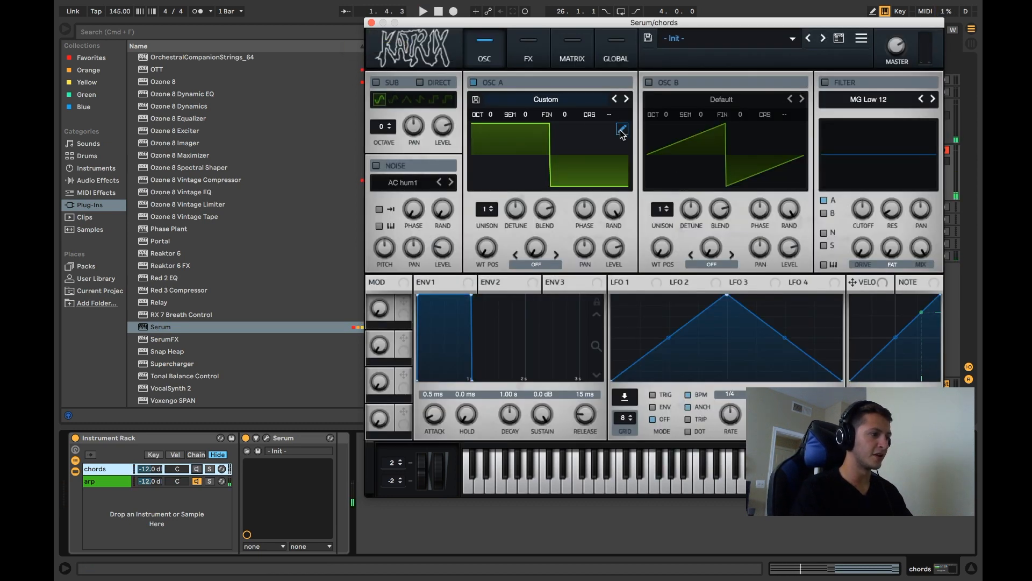
left_click(621, 131)
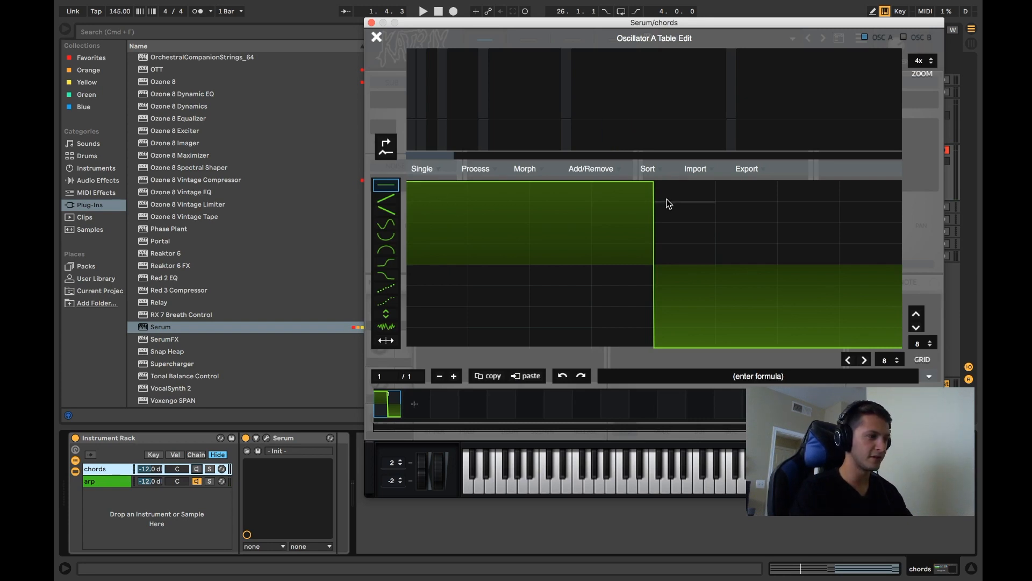
left_click(376, 38)
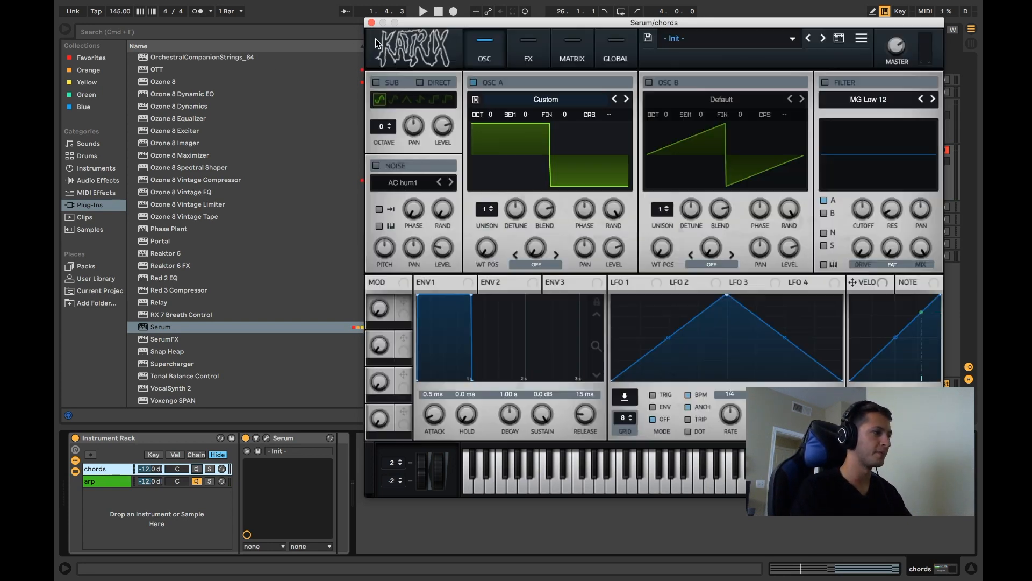
left_click(372, 22)
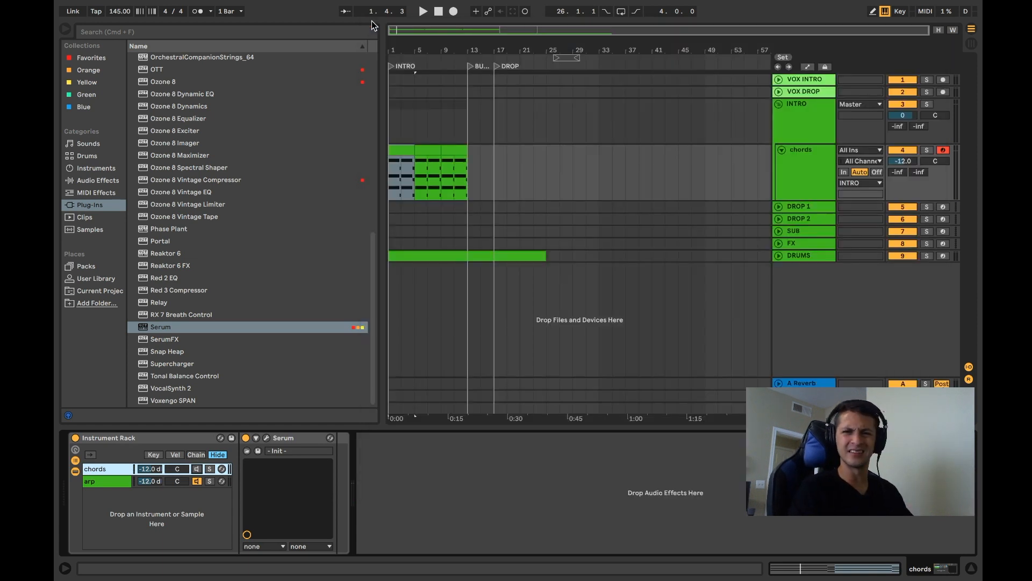
Add the Arpeggiator MIDI effect to the arp chain of the Instrument Rack, ahead of Serum.
left_click(98, 192)
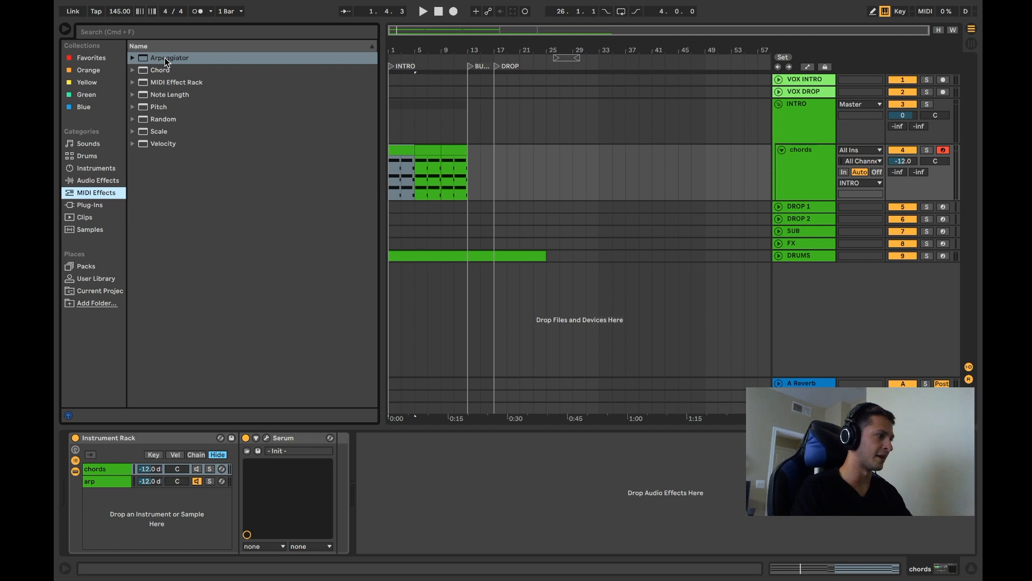
left_click_drag(165, 57, 106, 482)
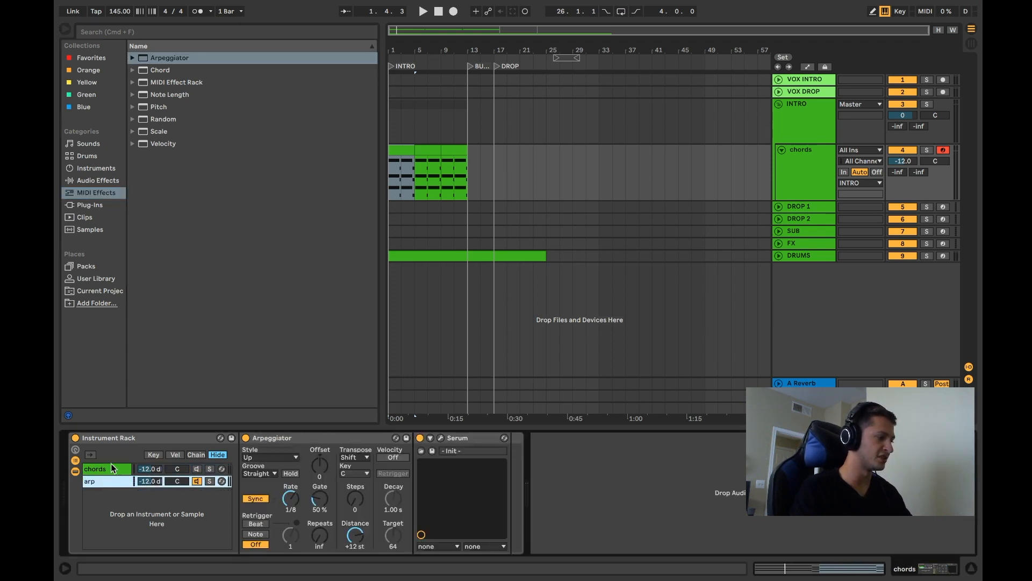
left_click(111, 464)
left_click(110, 479)
left_click(108, 469)
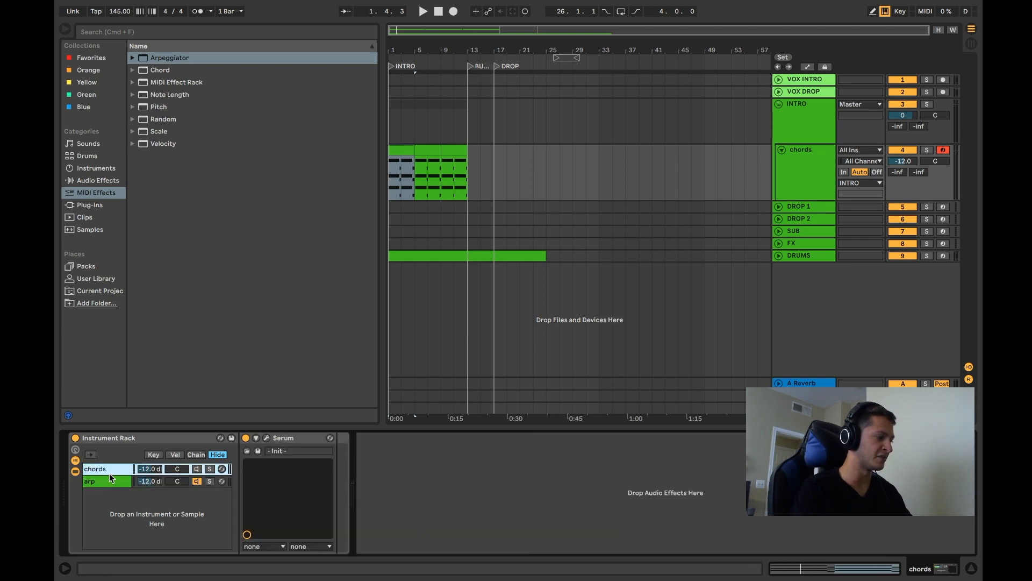
left_click(110, 480)
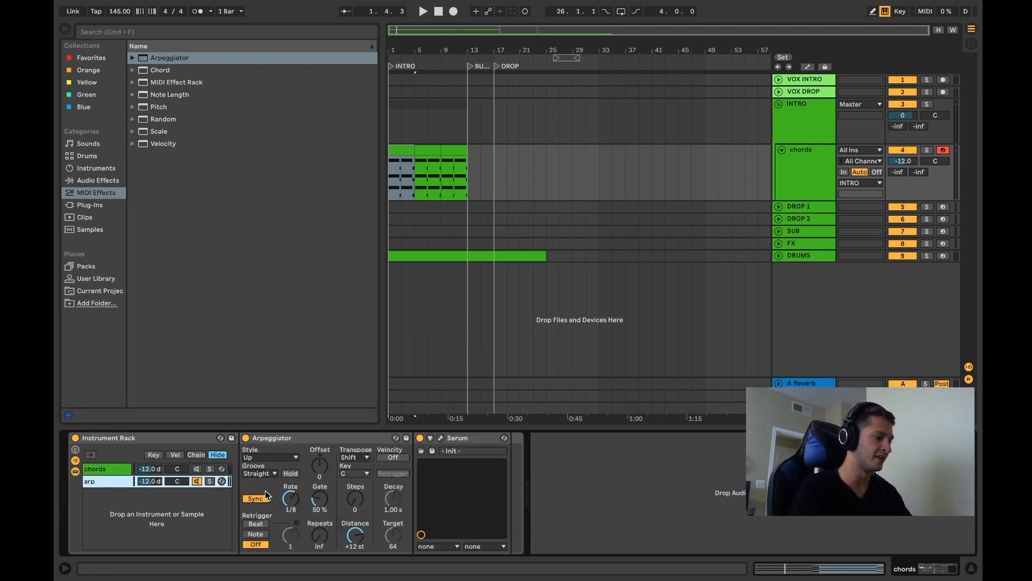
Set the Arpeggiator's rate to 1/16 and play back the arp from the start of the intro.
left_click(288, 499)
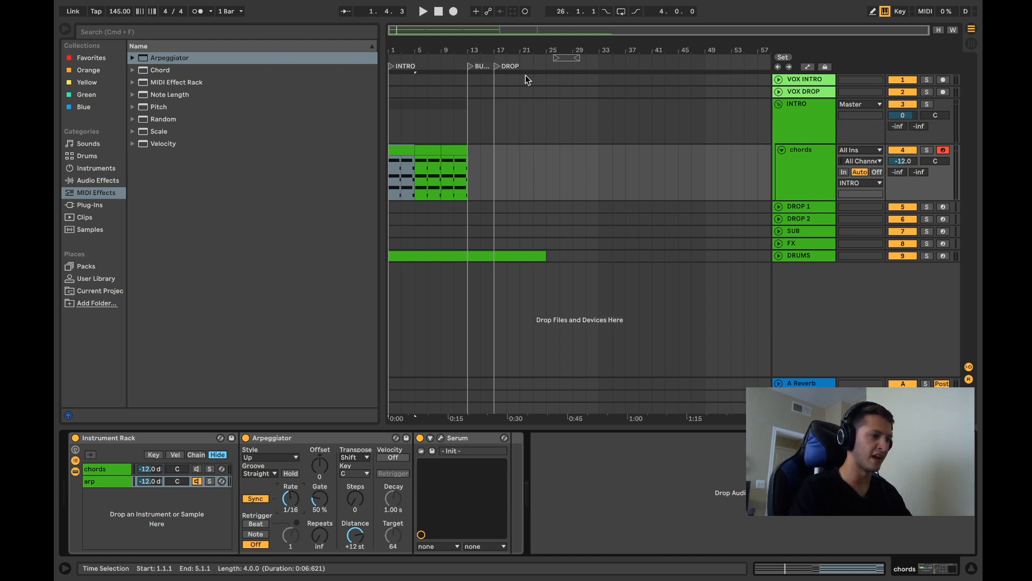
key("space")
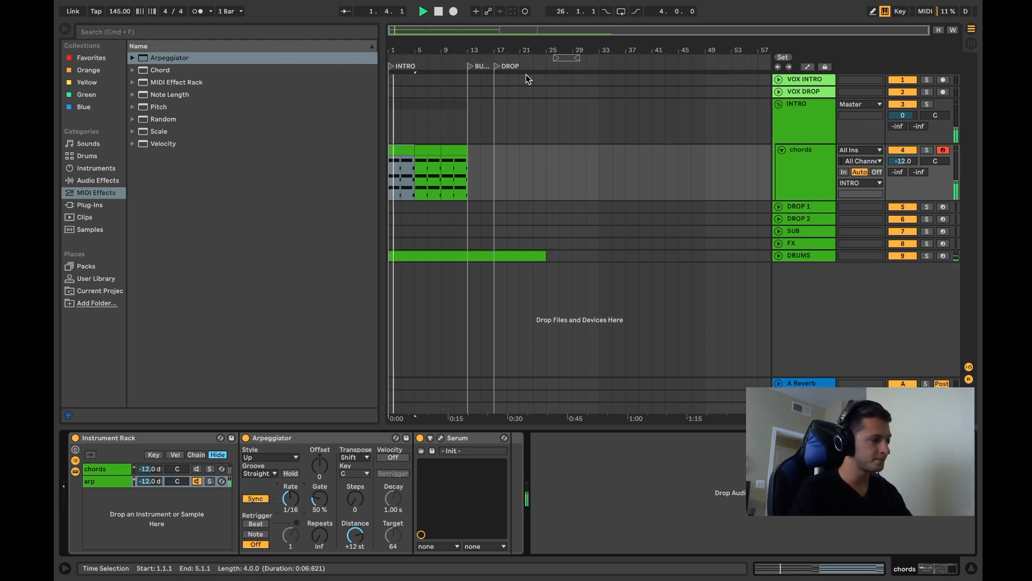
key("space")
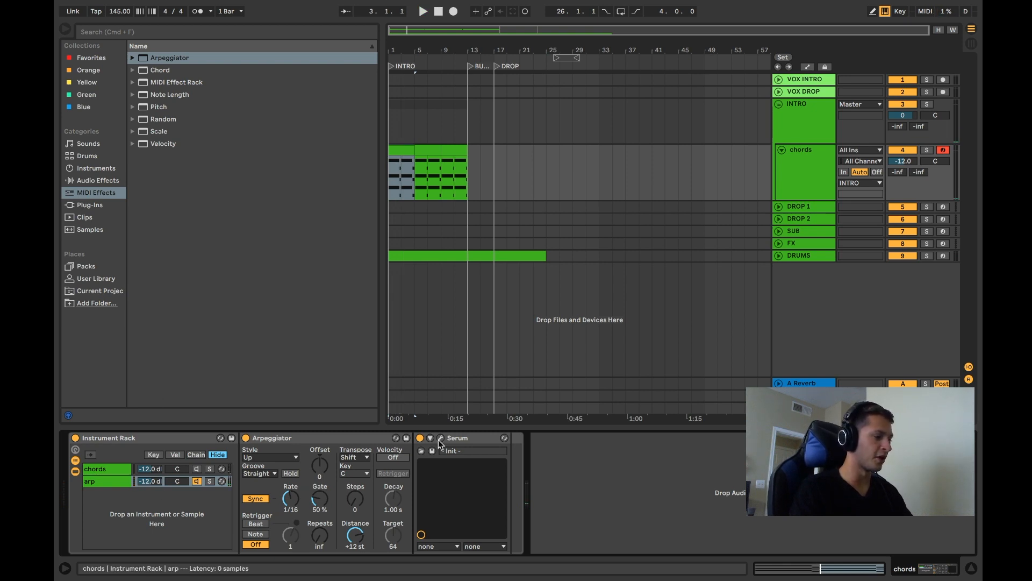
In the effects of the arp's Serum, move the compressor below the reverb and enable the delay.
left_click(440, 437)
left_click(522, 48)
left_click_drag(477, 21, 341, 14)
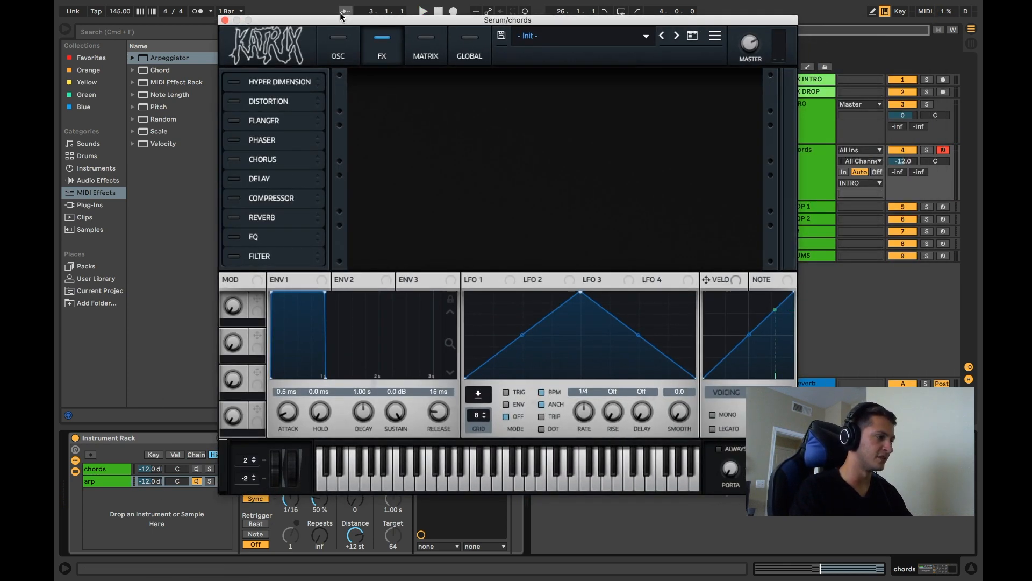
left_click_drag(239, 198, 244, 224)
left_click(234, 179)
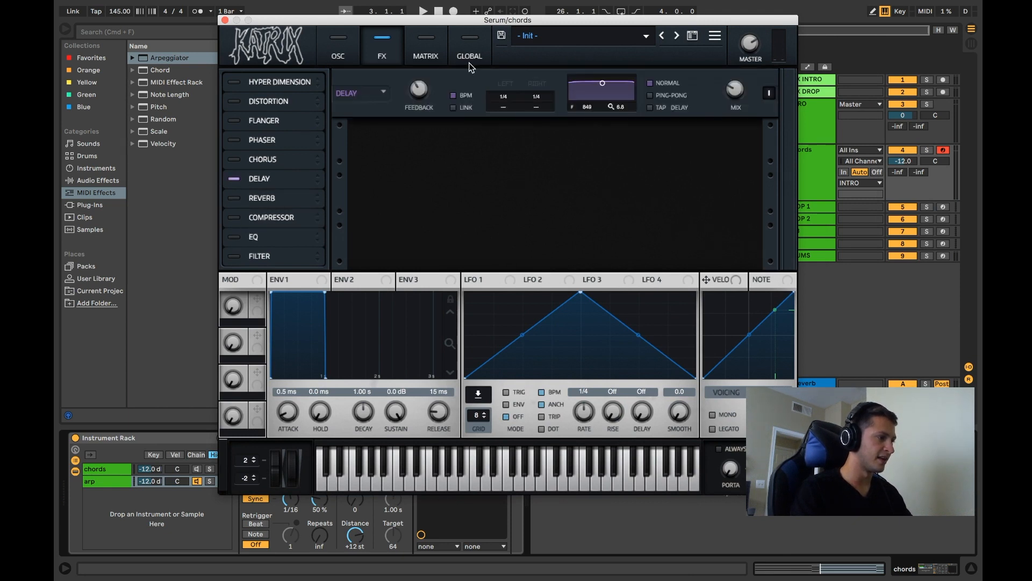
Turn off the delay's BPM sync, link its channels, and set feedback to about 21%, both times to 43.77, and mix to about 37%.
key("space")
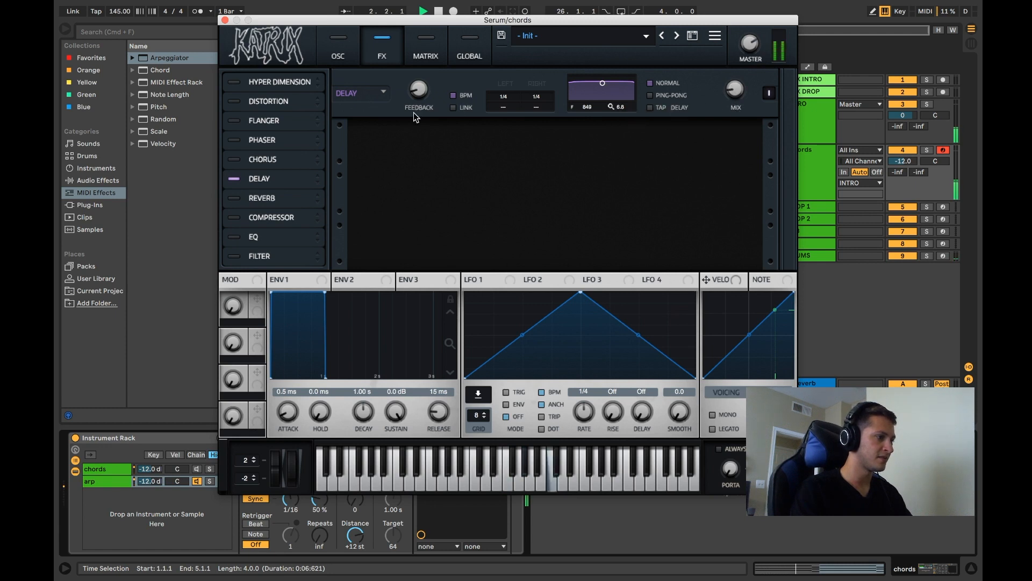
left_click(453, 107)
left_click(453, 95)
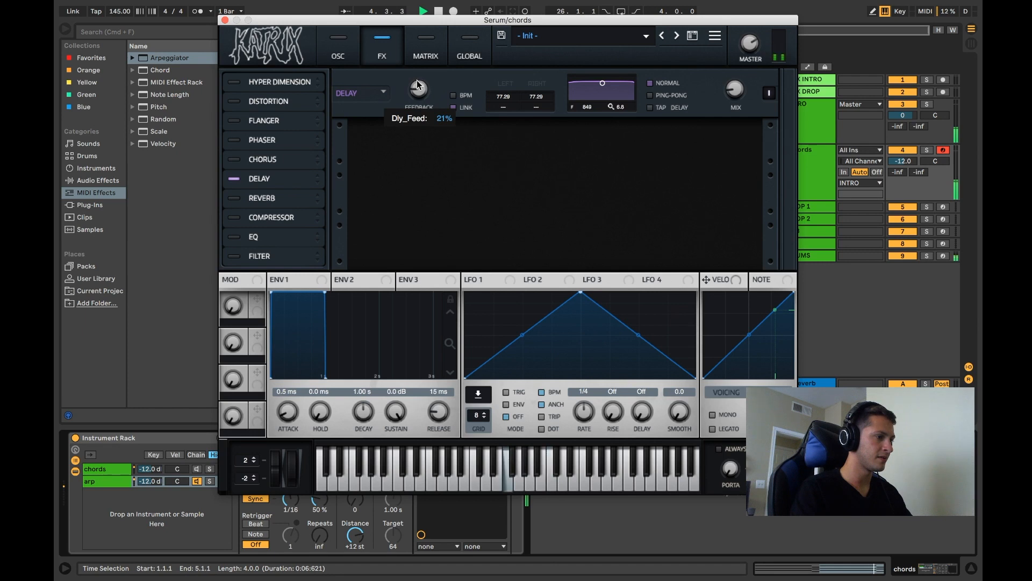
key("space")
key("space")
left_click_drag(505, 99, 507, 115)
key("space")
key("space")
key("space")
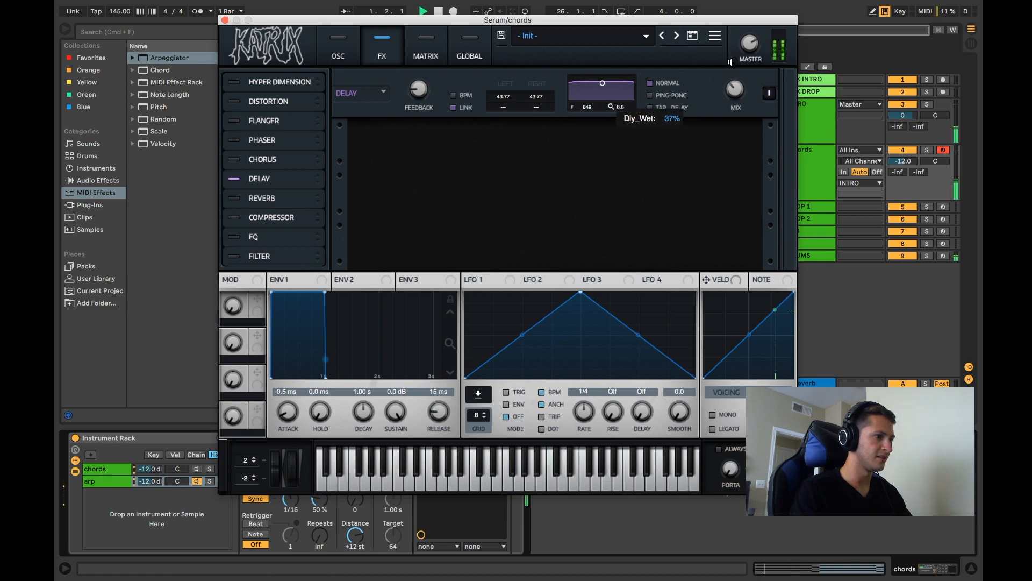
key("space")
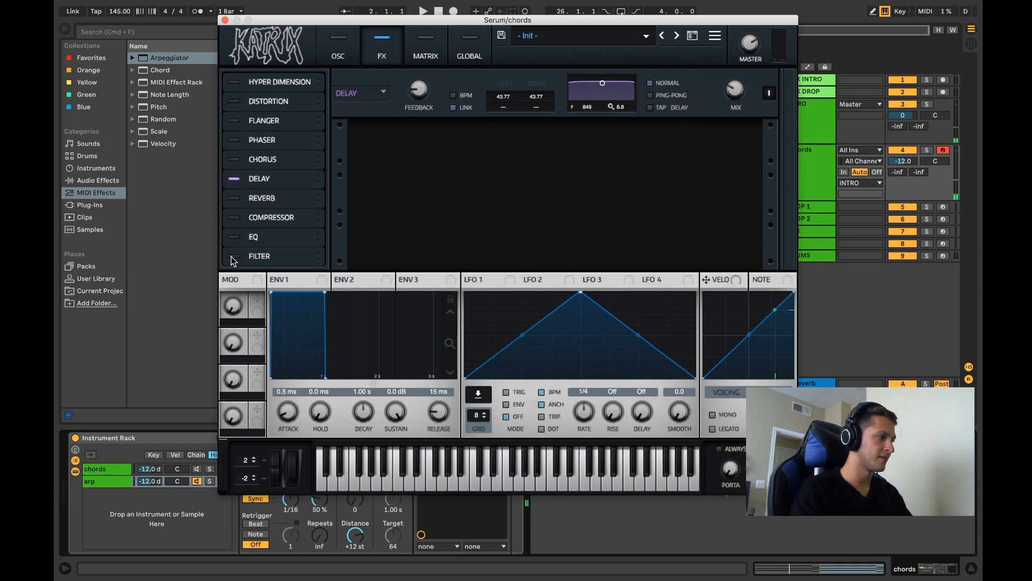
Enable the reverb in the arp's Serum, switch it to Plate, and adjust its size.
left_click(233, 198)
left_click(404, 137)
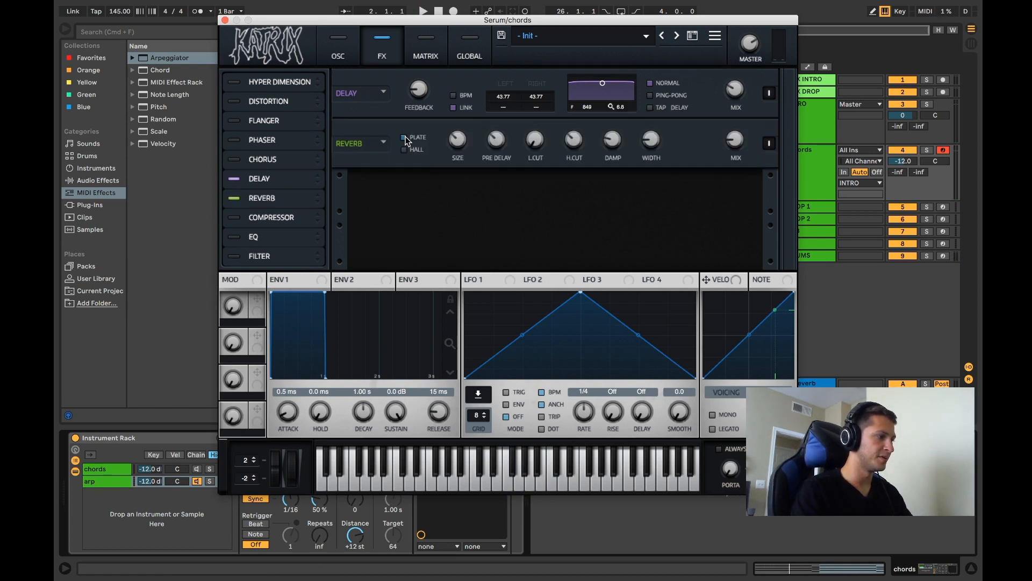
left_click_drag(450, 140, 449, 175)
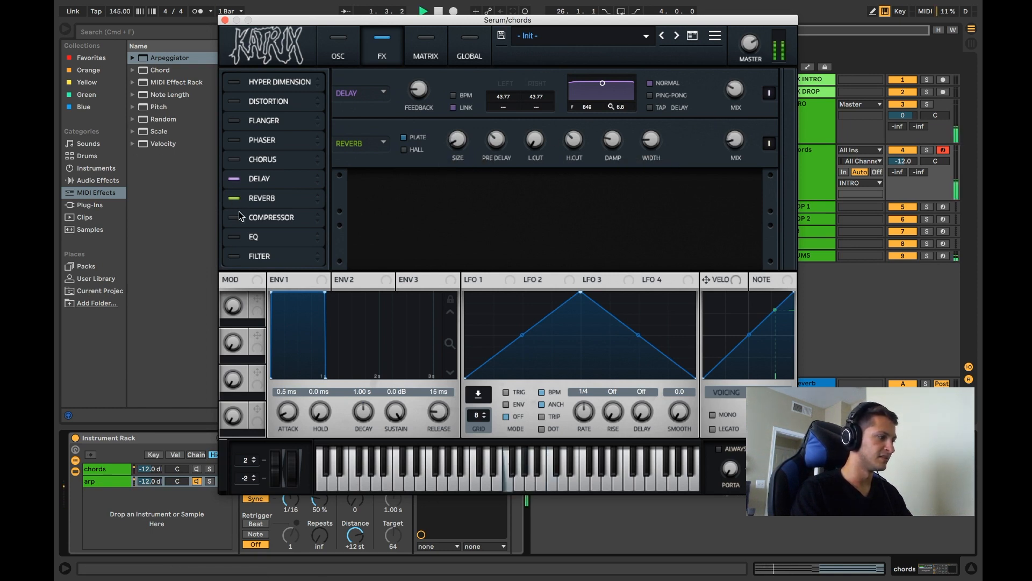
Enable the compressor in multiband mode with about 8.2 dB of gain, and close the arp's Serum window.
left_click(233, 218)
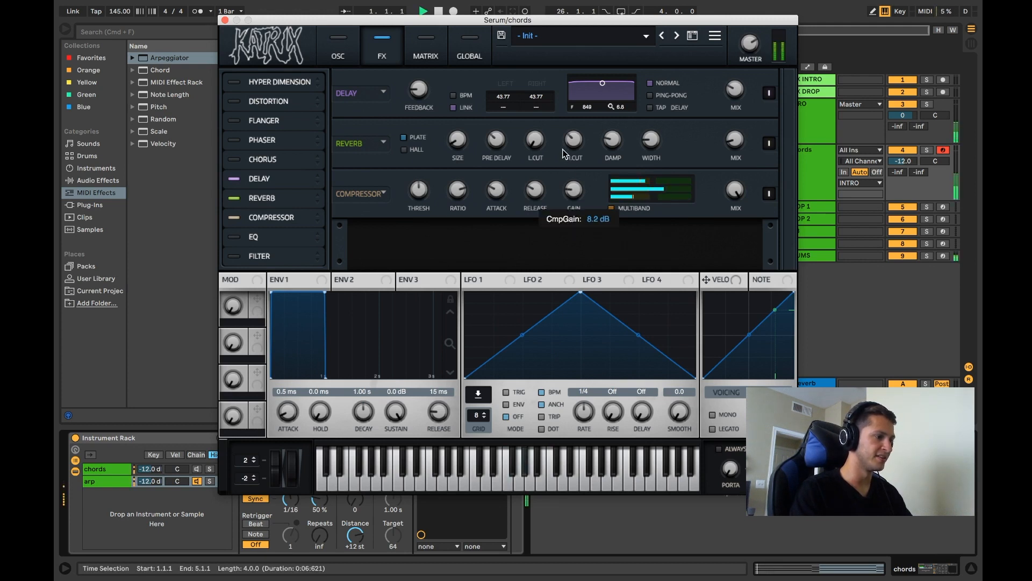
key("space")
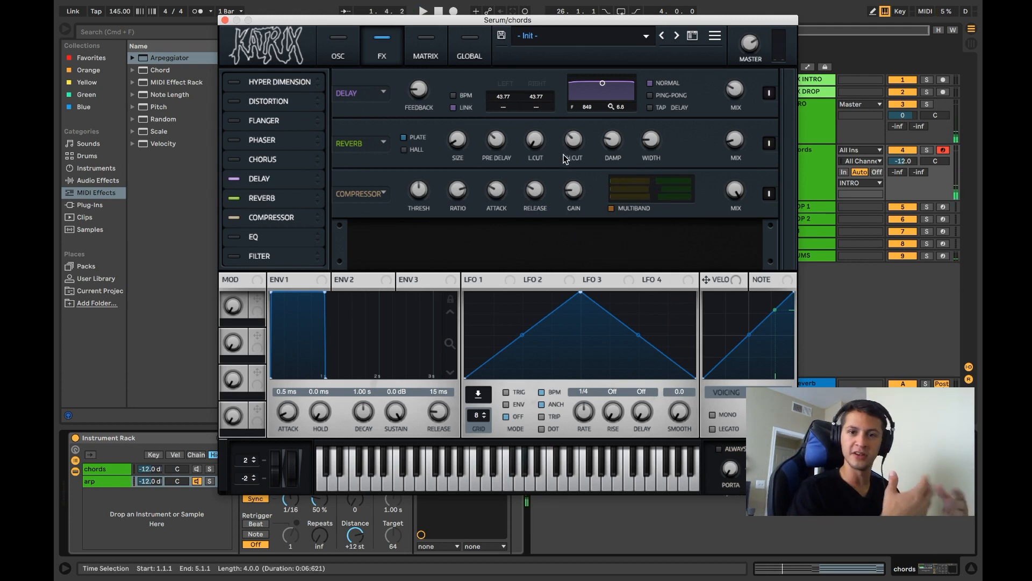
left_click(225, 20)
Unmute the chords chain in the Instrument Rack and play it together with the arp.
left_click(105, 482)
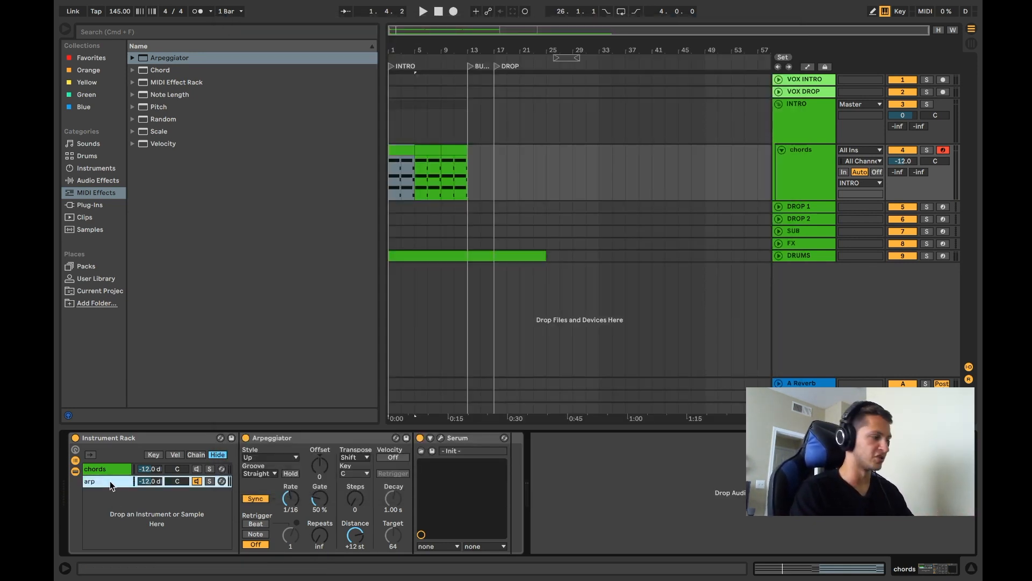
left_click(197, 469)
key("space")
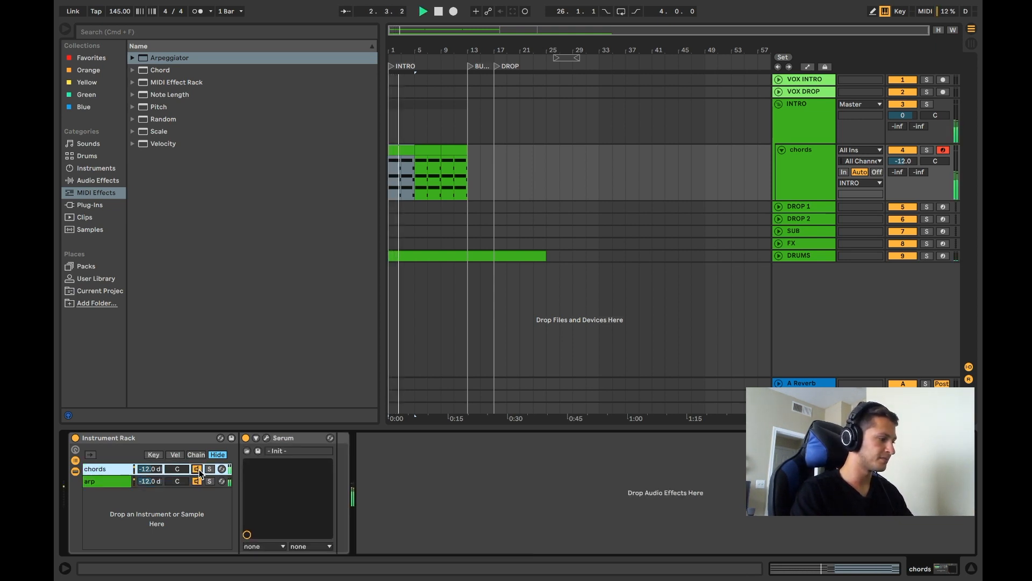
key("space")
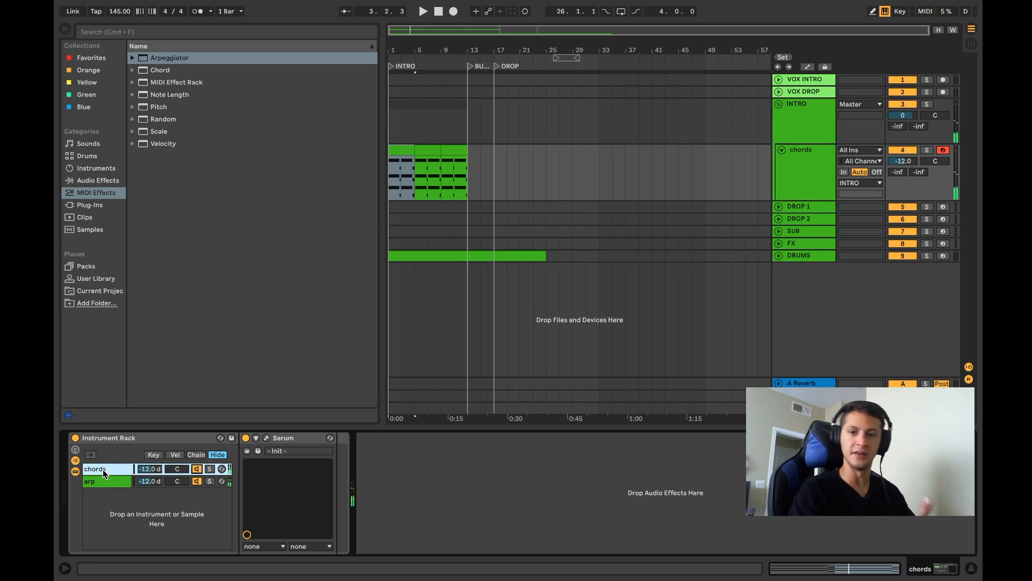
In the chords chain's Serum, assign LFO 1 to oscillator A's level and raise the LFO shape's end points to about half height.
left_click(266, 439)
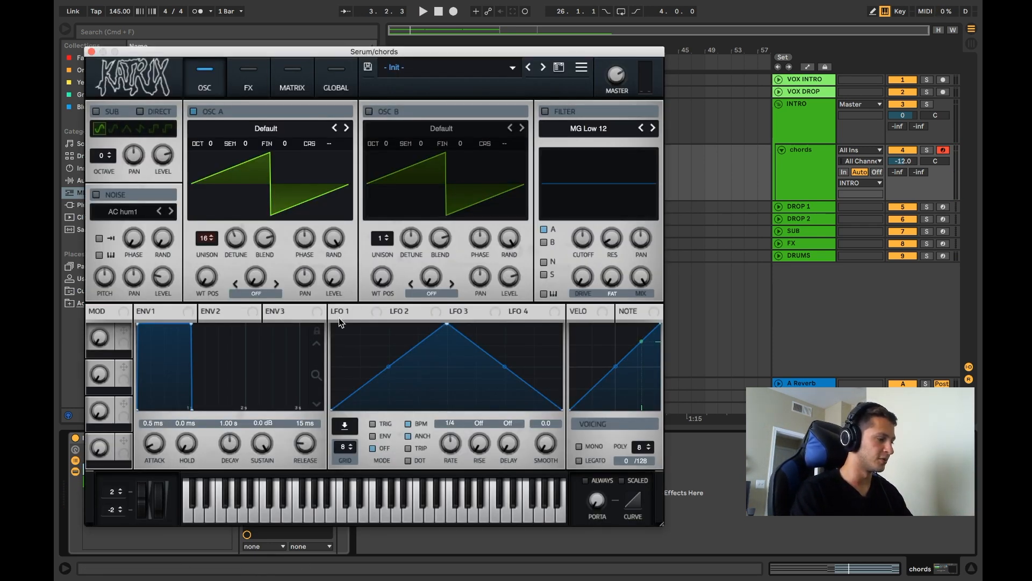
left_click_drag(333, 310, 333, 276)
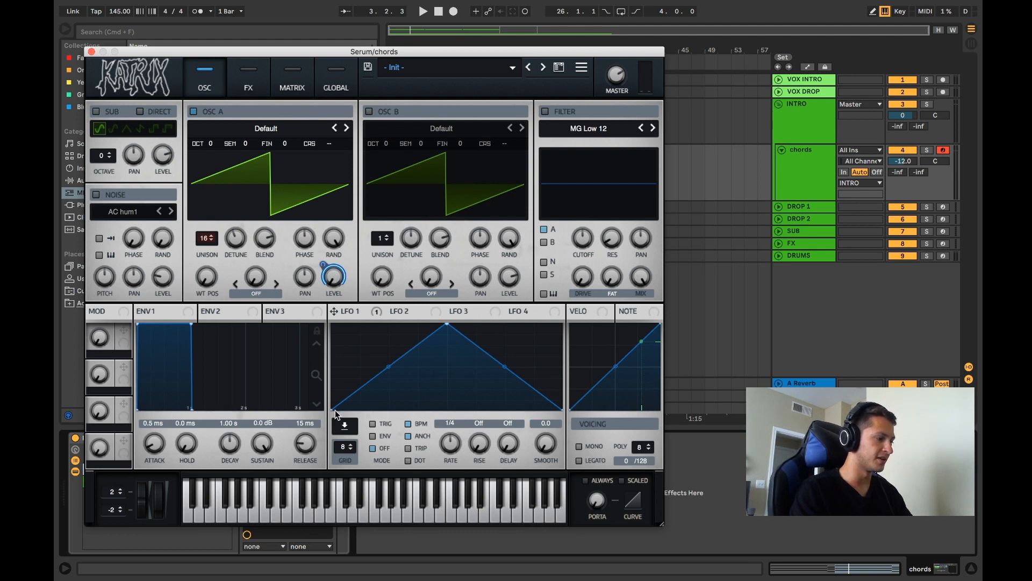
key("space")
left_click_drag(331, 381, 331, 366)
Set LFO 1 to Trig mode with a 1/8 rate, check it in playback, and close the chords' Serum.
left_click(372, 423)
mouse_move(454, 446)
left_mouse_down()
mouse_move(454, 454)
mouse_move(458, 441)
left_mouse_up()
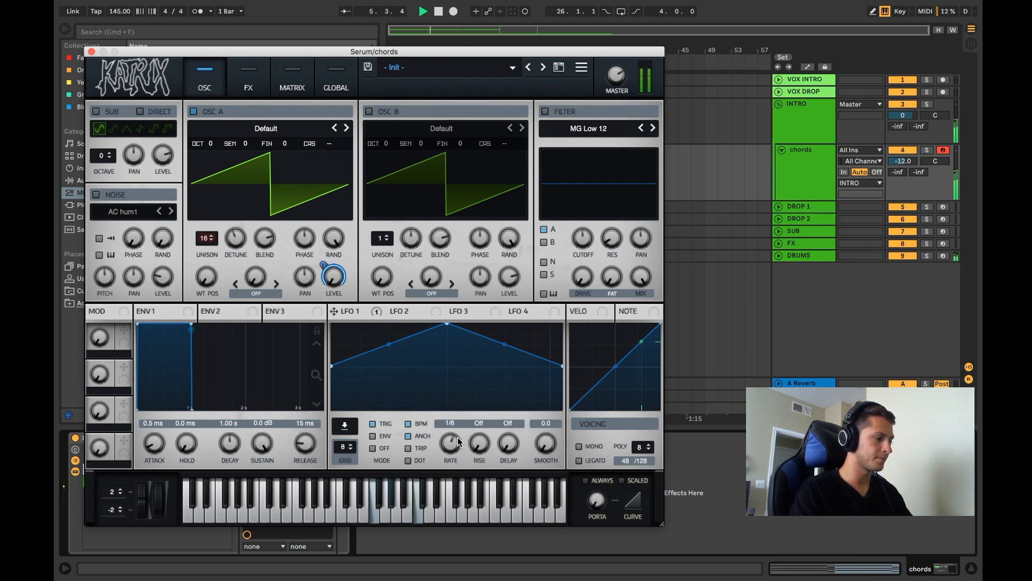
key("space")
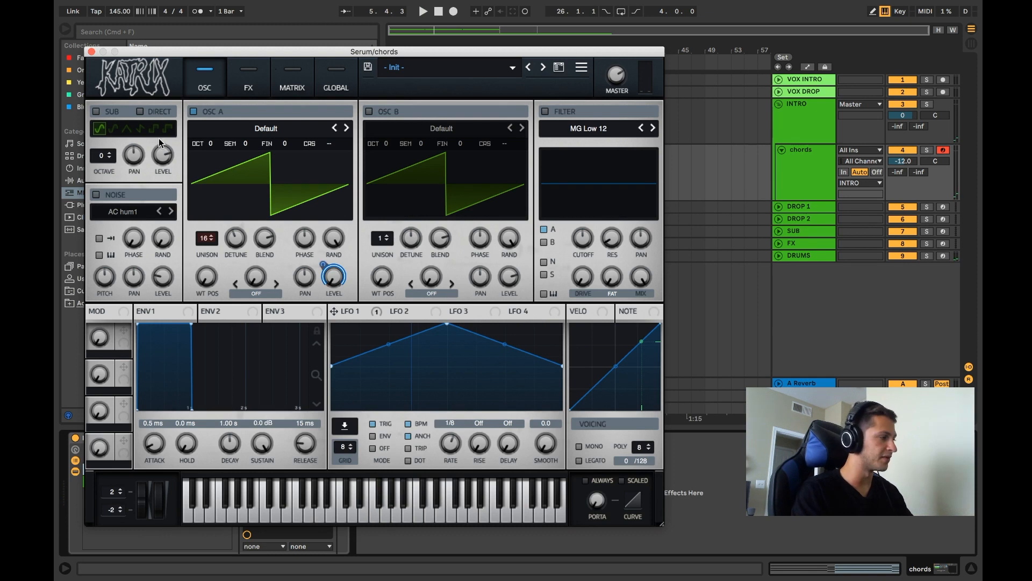
left_click(91, 51)
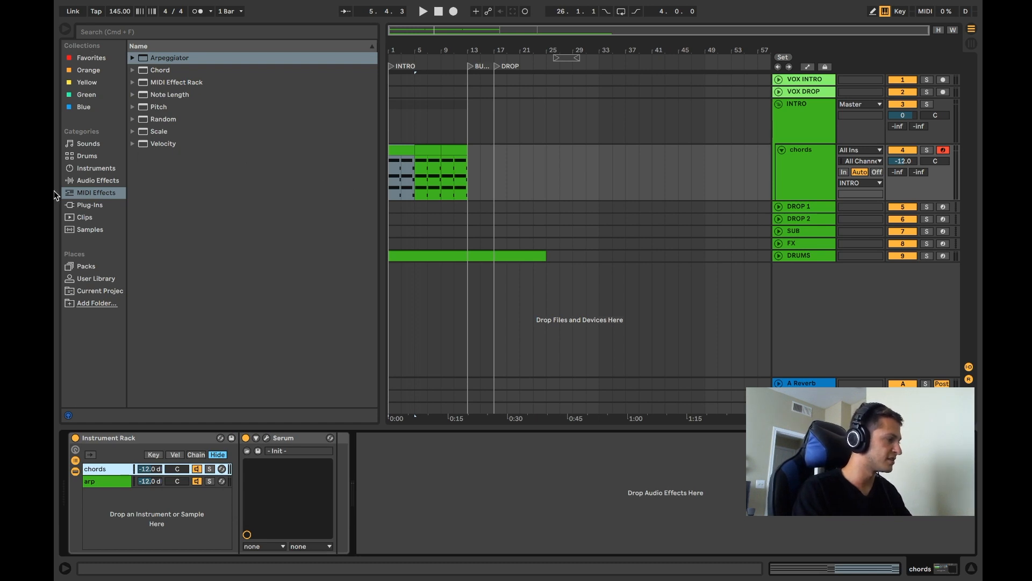
Add a new Serum as a third chain in the Instrument Rack and rename the chain bass 1.
left_click(91, 169)
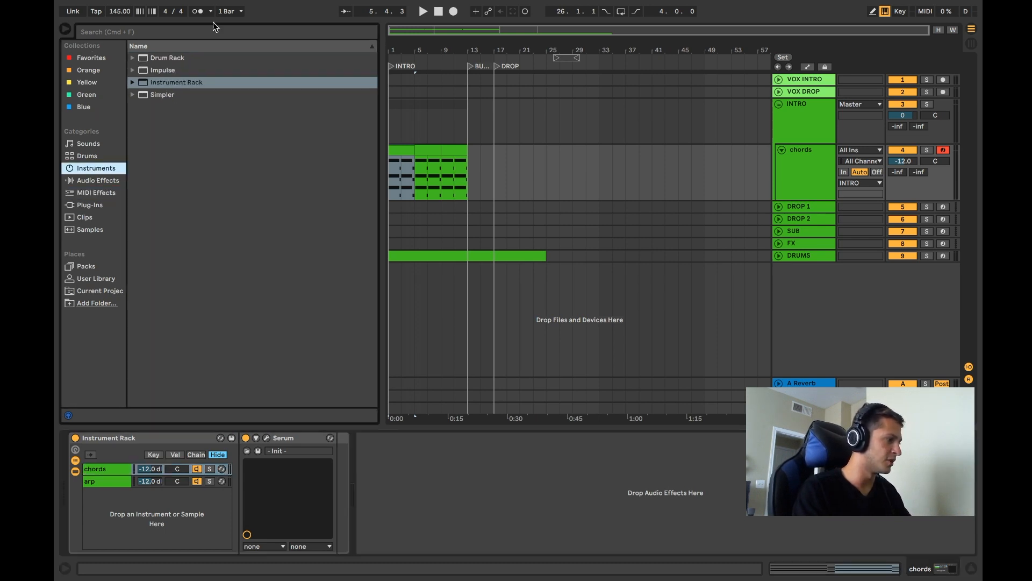
left_click(80, 205)
left_click_drag(160, 327, 105, 514)
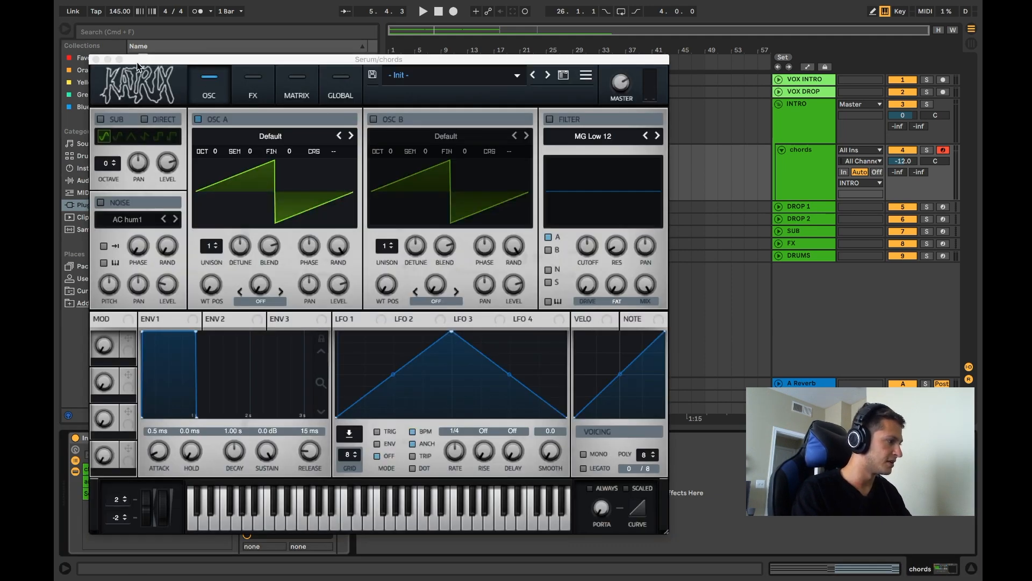
left_click_drag(136, 63, 460, 8)
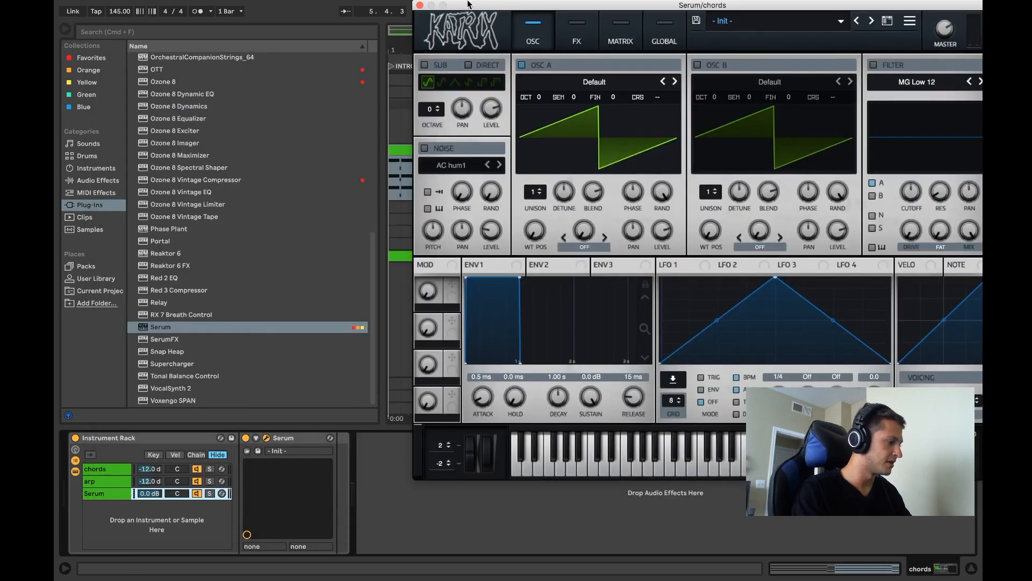
left_click(100, 497)
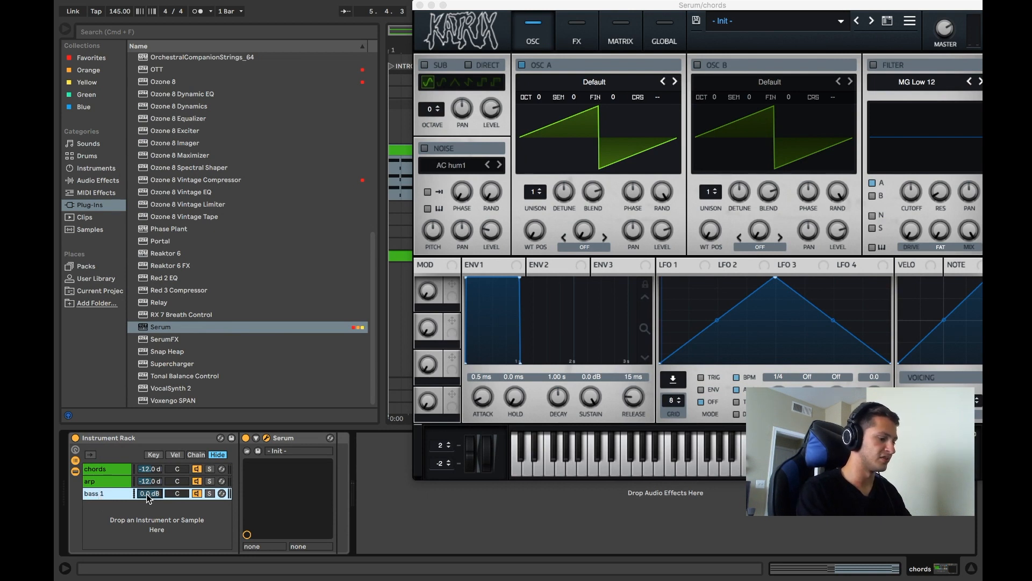
Close the bass 1 Serum, show the rack's key zones, and lower the upper end of bass 1's zone below the chord notes.
left_click(420, 5)
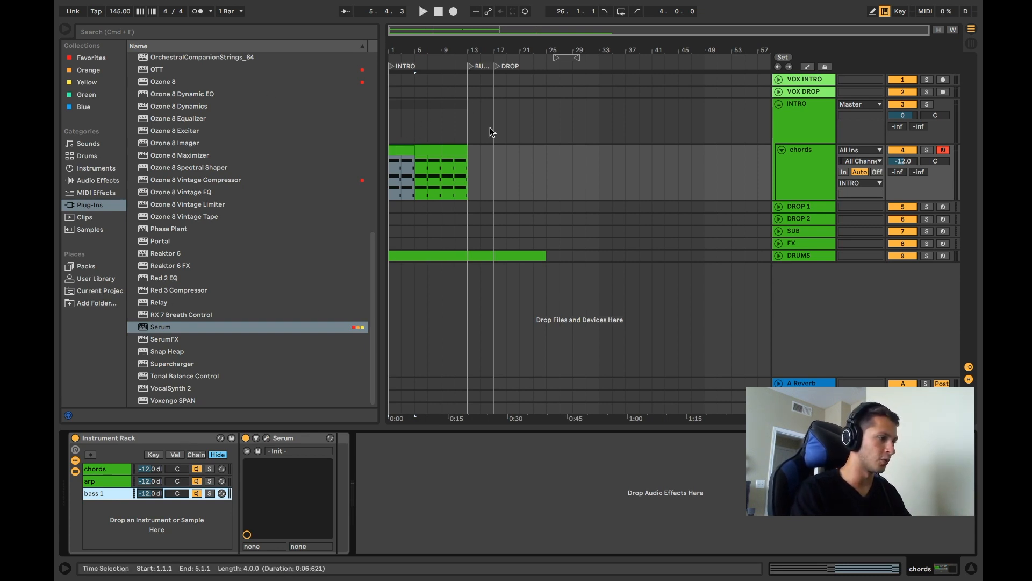
left_click(151, 455)
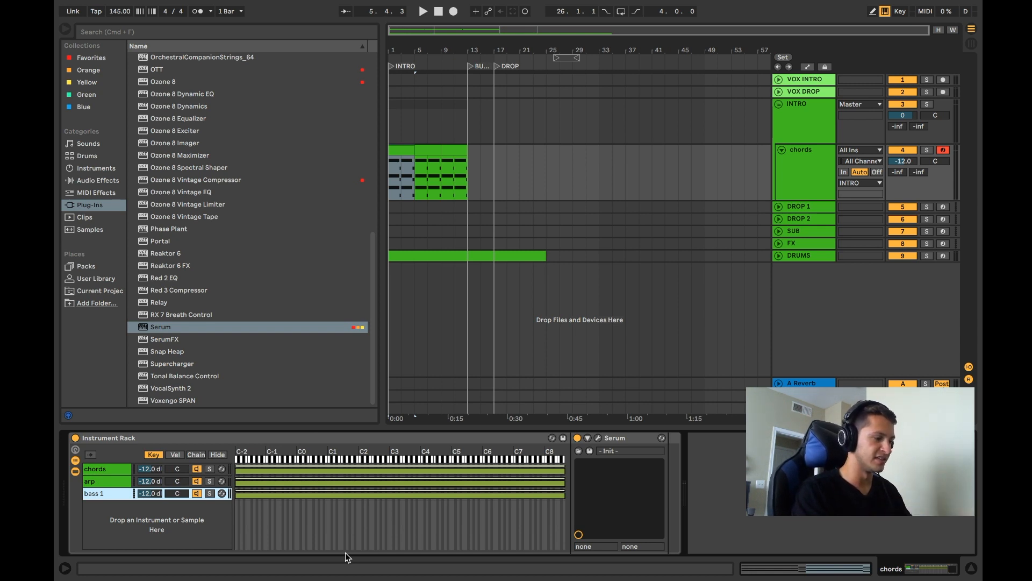
key("space")
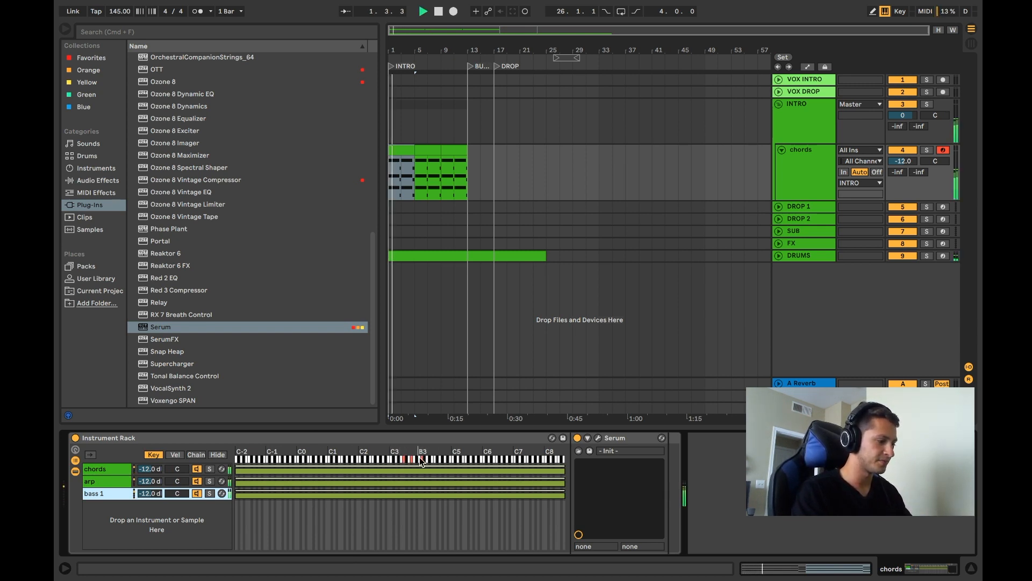
key("space")
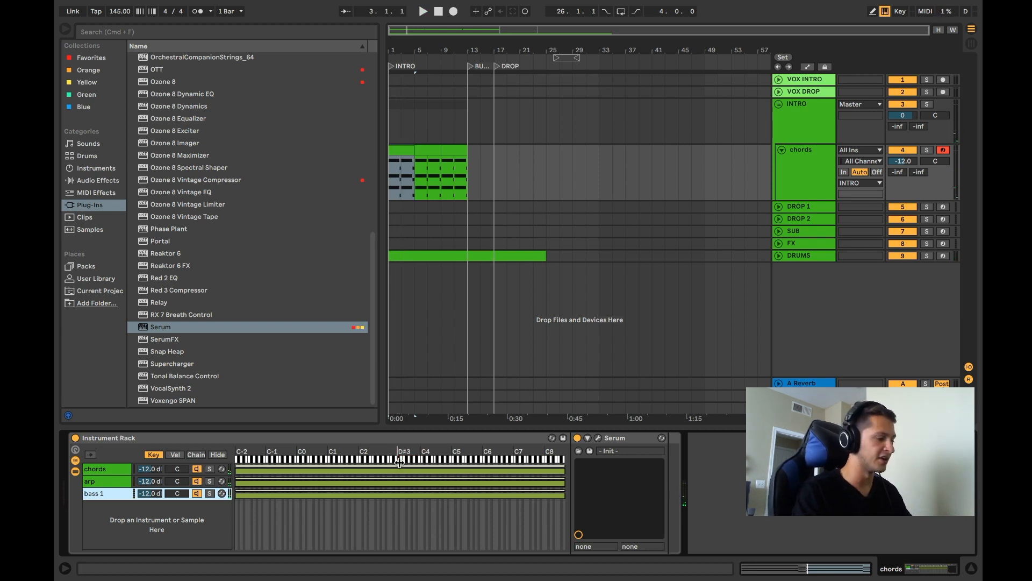
left_click_drag(562, 494, 376, 494)
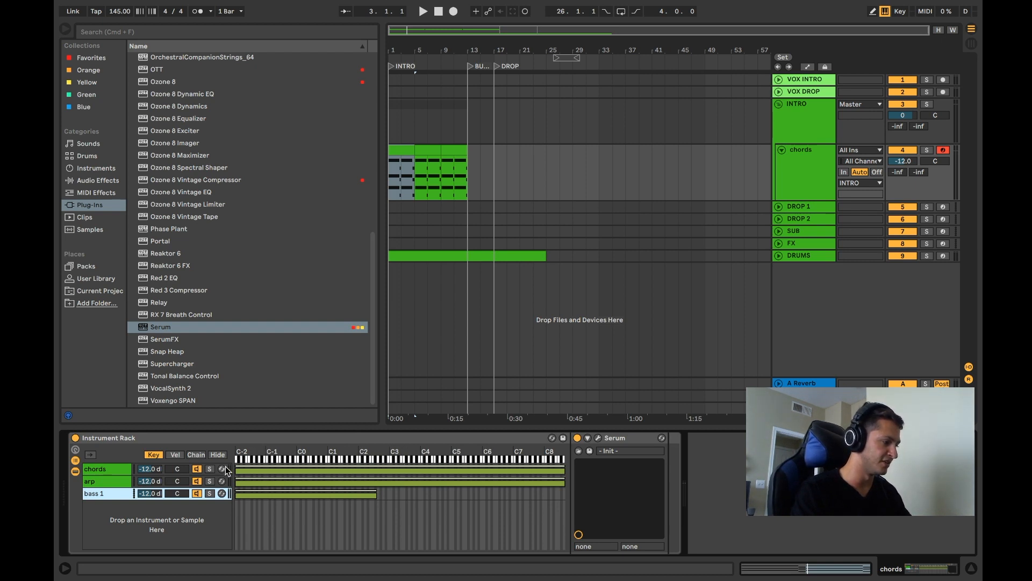
Narrow the chords and arp key zones to about D3 to C4 and extend the bass 1 zone up to their lower end.
left_click_drag(234, 470, 396, 472)
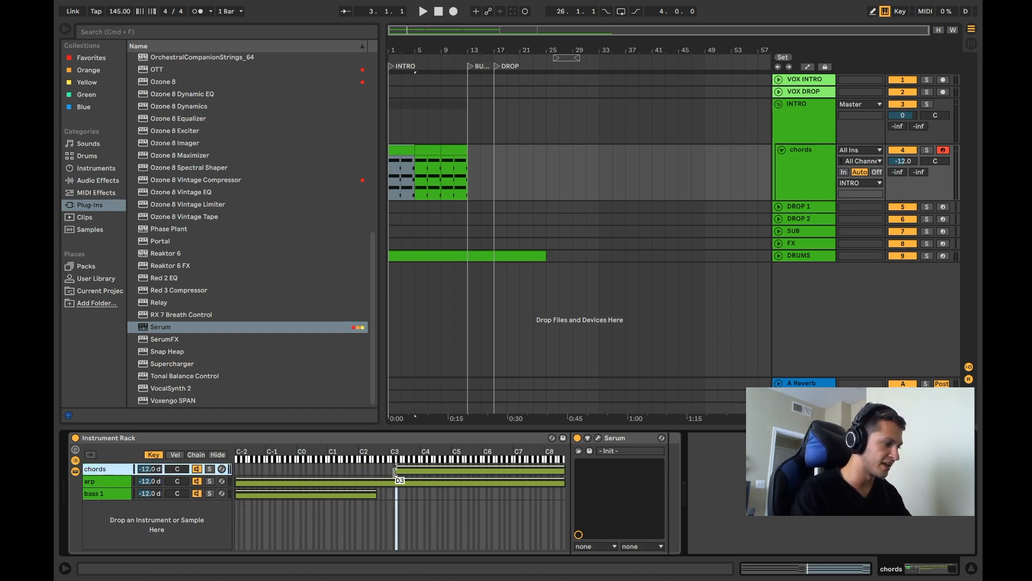
left_click_drag(237, 482, 399, 483)
left_click_drag(564, 471, 424, 475)
key("space")
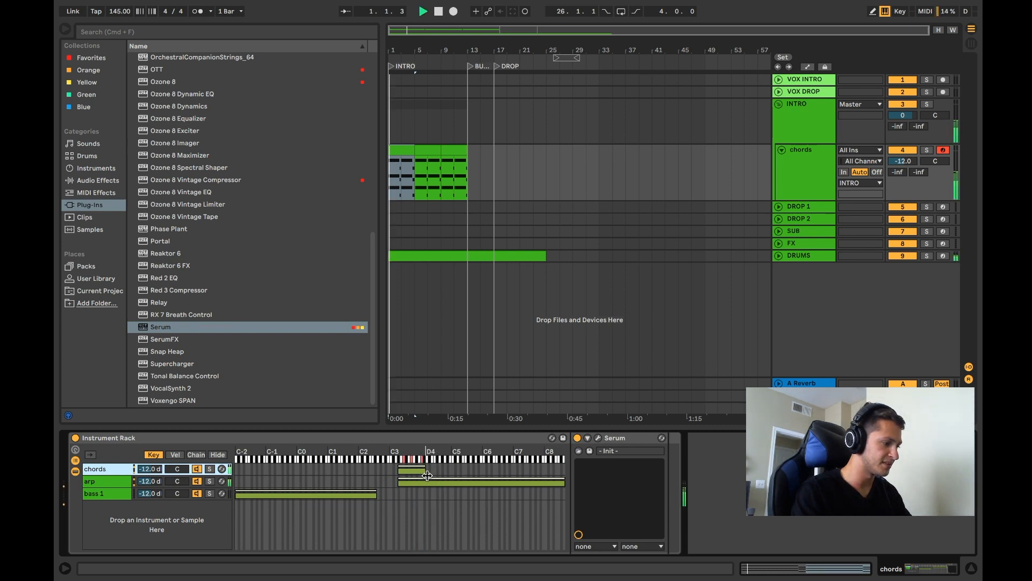
left_click_drag(565, 482, 393, 494)
key("space")
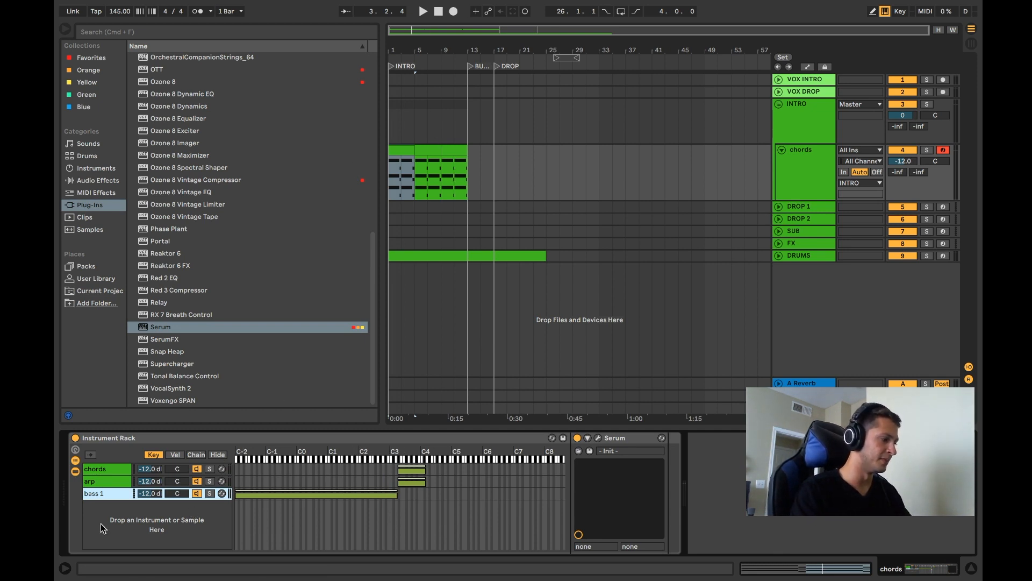
Mute the chords and arp chains and load the Digital wavetable Kream into oscillator A of the bass 1 Serum.
left_click(198, 481)
left_click(197, 468)
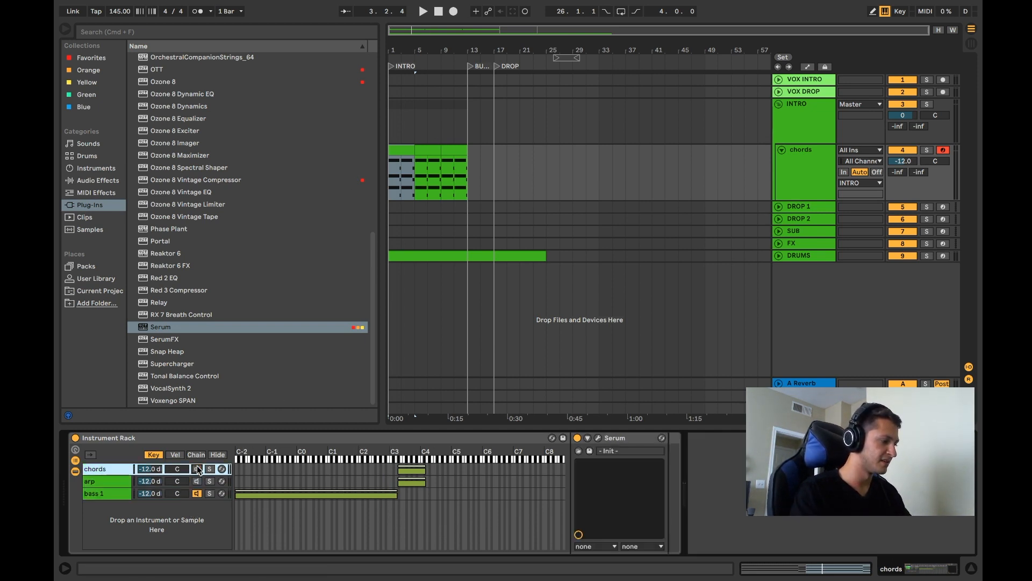
left_click(106, 495)
left_click(598, 439)
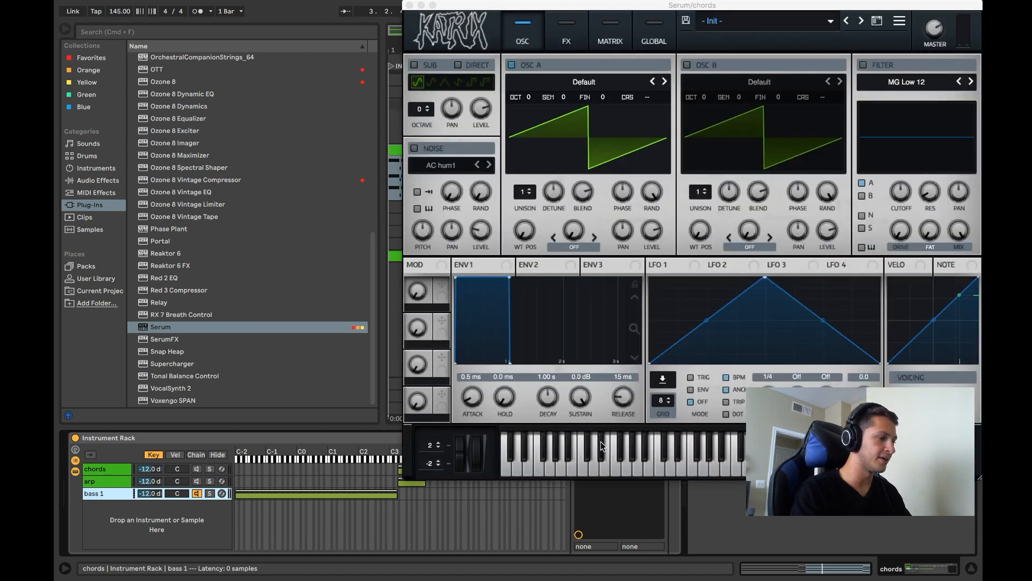
left_click(592, 87)
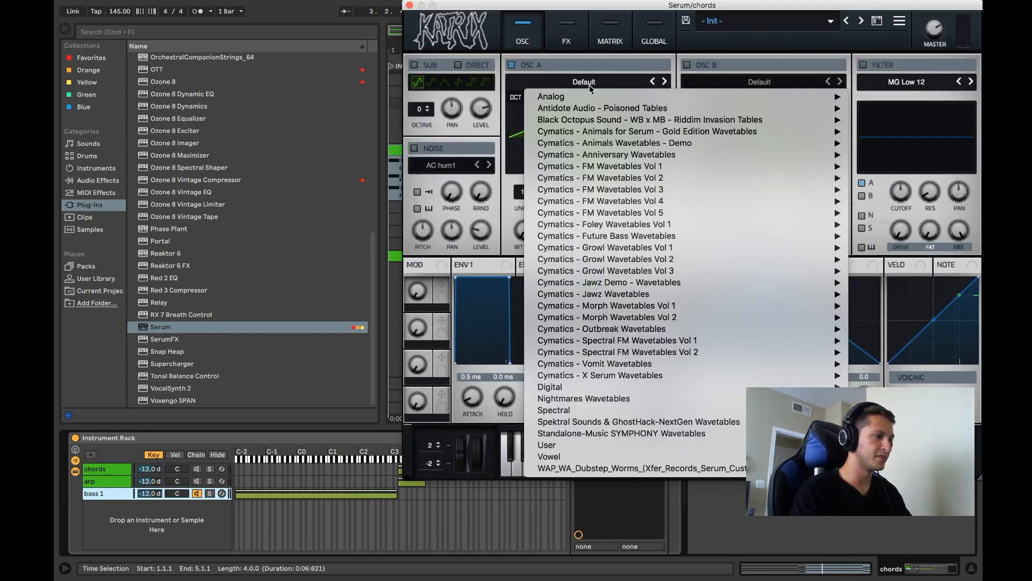
mouse_move(576, 387)
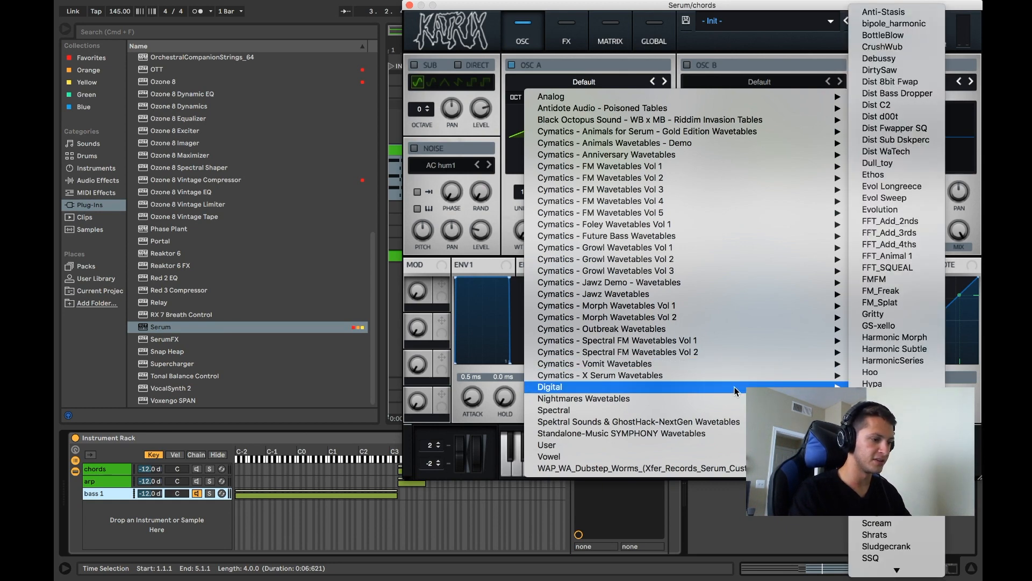
left_click(872, 407)
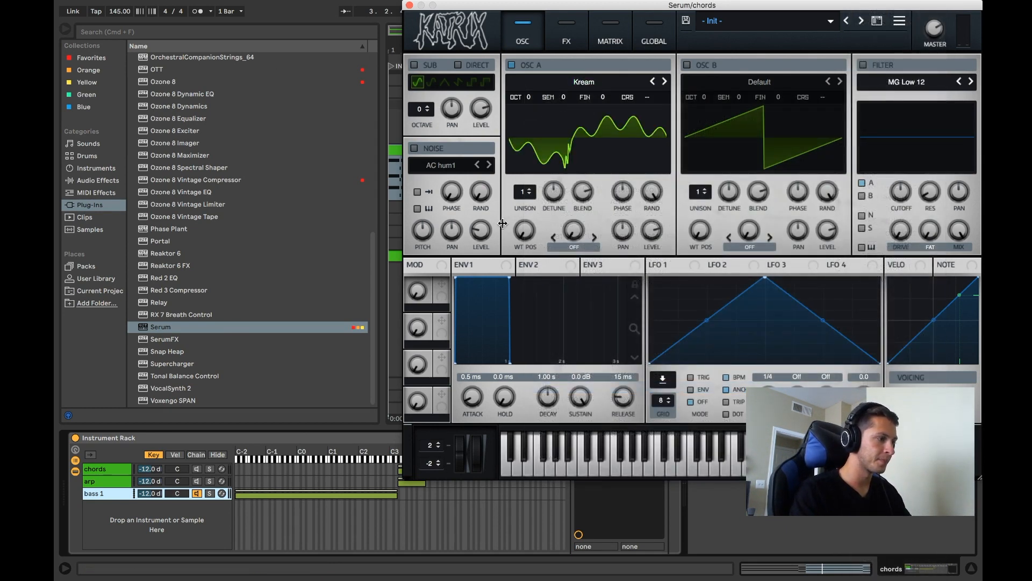
left_click_drag(540, 6, 230, 7)
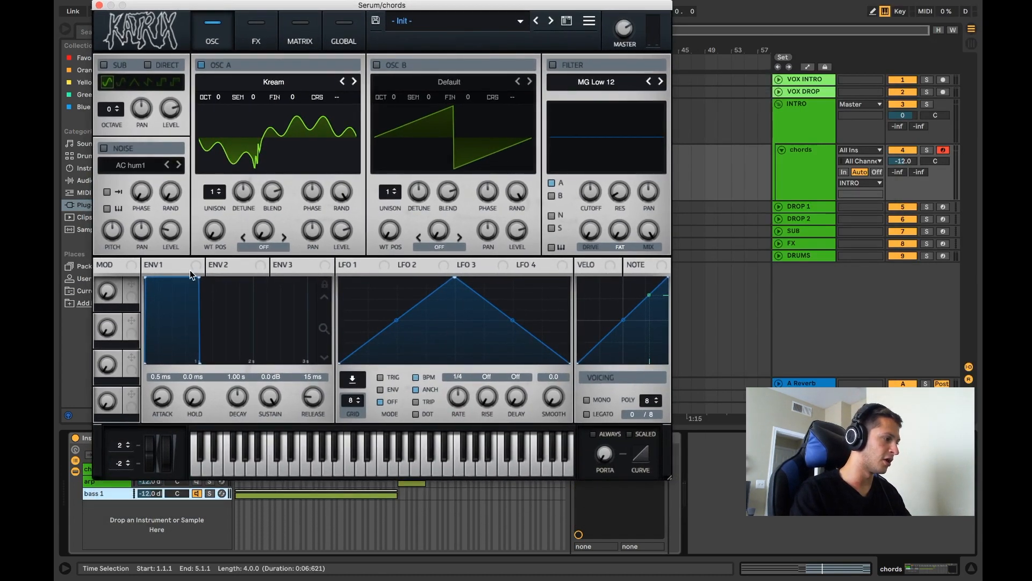
While playing a low note, raise oscillator A's wavetable position and add a Bend - warp with its amount turned up.
key("z")
key("g")
left_click_drag(220, 231, 225, 134)
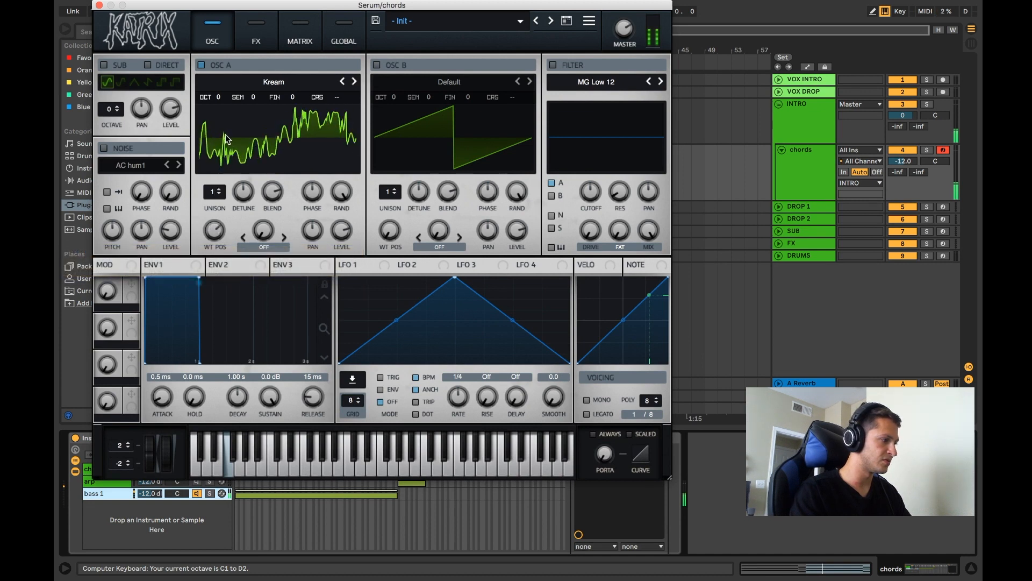
left_click(268, 249)
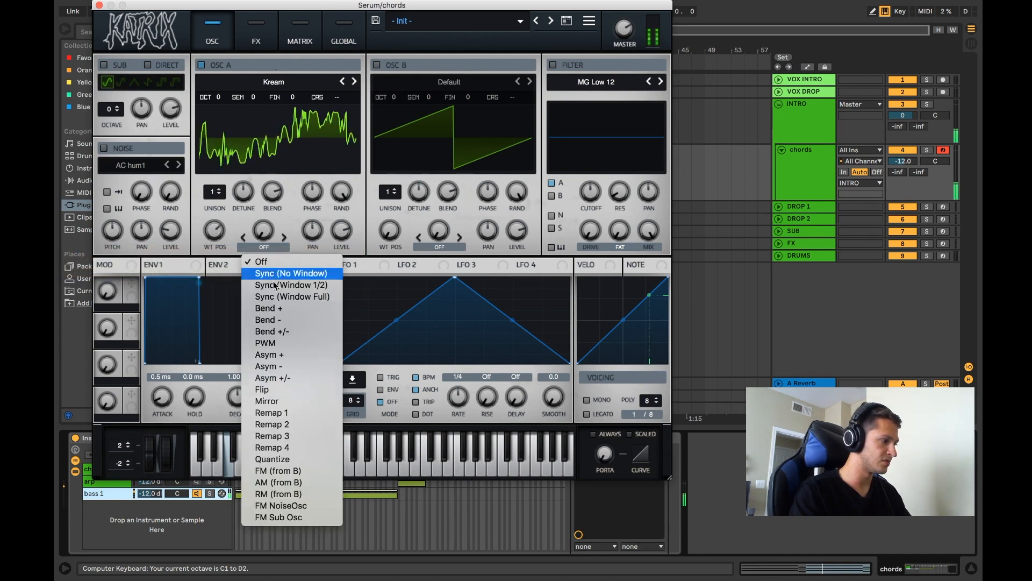
left_click(279, 325)
left_click_drag(263, 230, 251, 167)
mouse_move(214, 232)
left_mouse_down()
mouse_move(211, 261)
mouse_move(211, 212)
mouse_move(213, 229)
left_mouse_up()
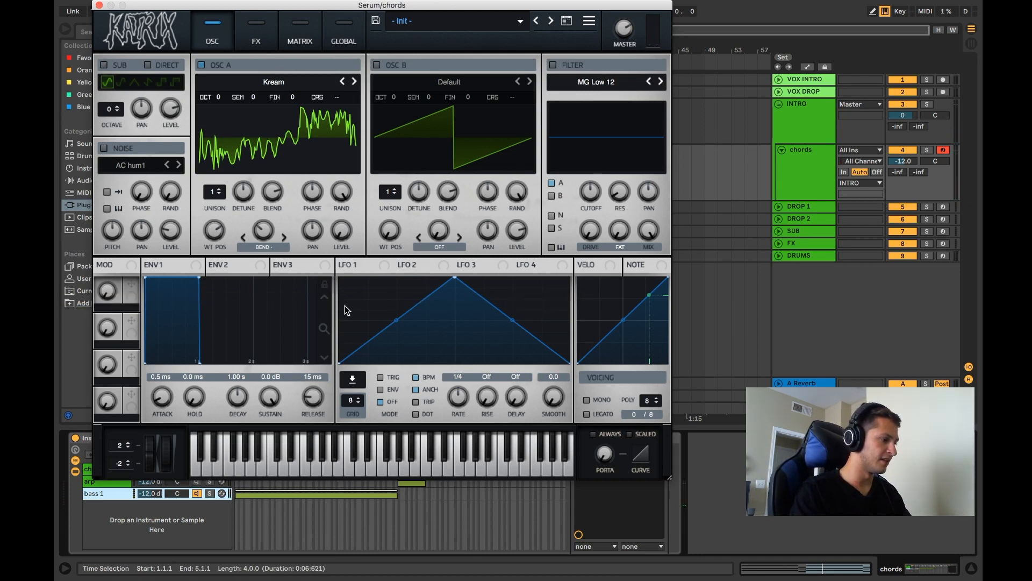
Assign LFO 1 to oscillator A's level in Trig mode at 1/8, with the peak near the start and the falling slope bowed slightly upward.
left_click(380, 378)
left_click_drag(340, 265, 349, 213)
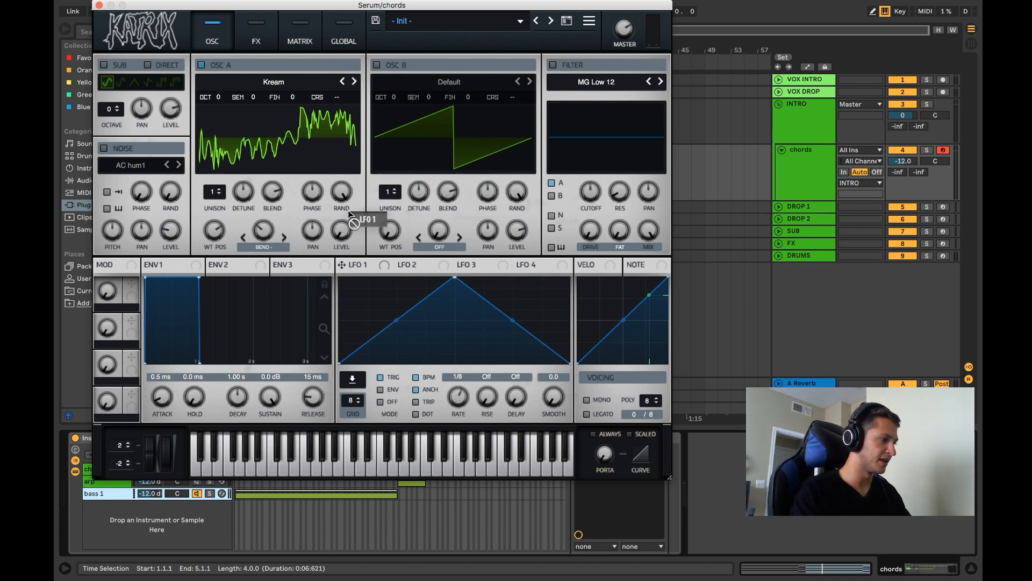
left_click_drag(454, 277, 352, 263)
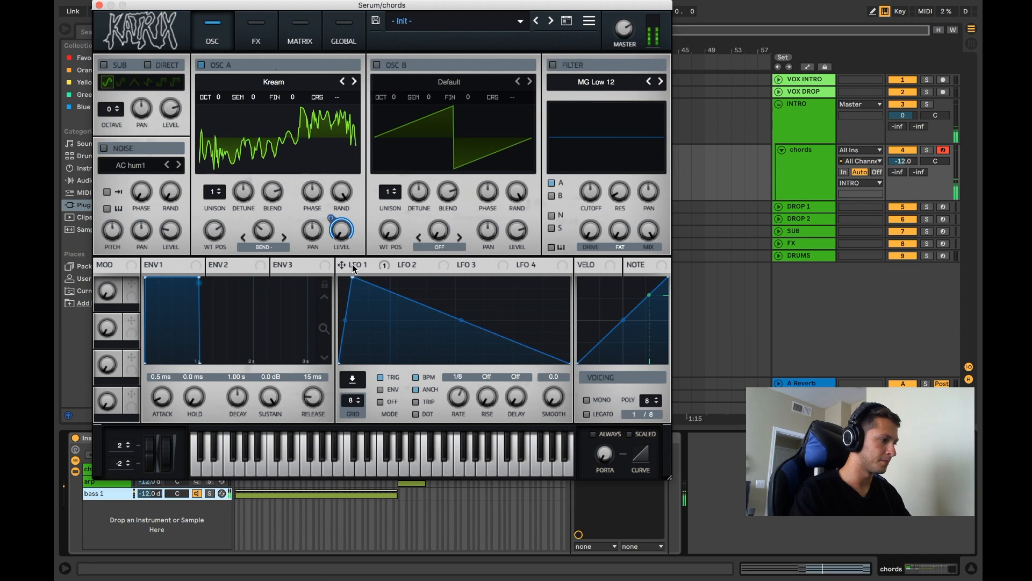
left_click_drag(461, 321, 459, 319)
Add Serum's Compressor effect in Multiband mode, adjust its gain while playing, and close the bass 1 Serum.
left_click(248, 26)
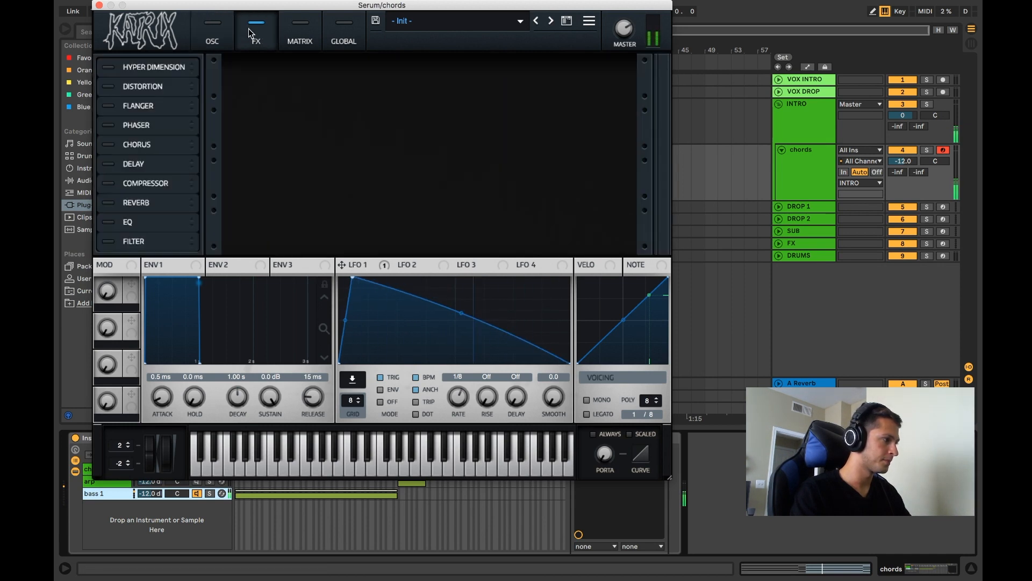
left_click(110, 183)
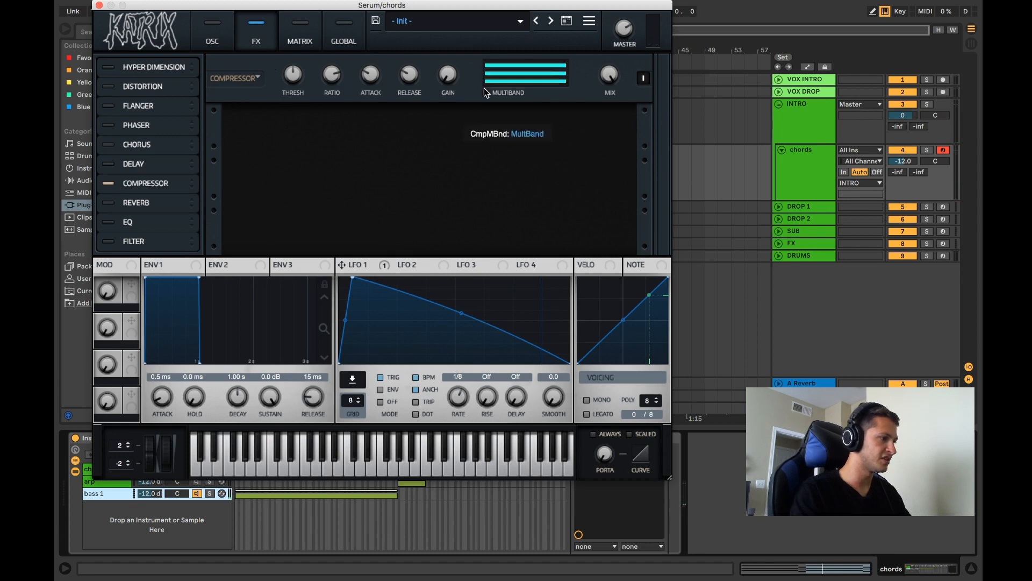
left_click_drag(440, 77, 437, 39)
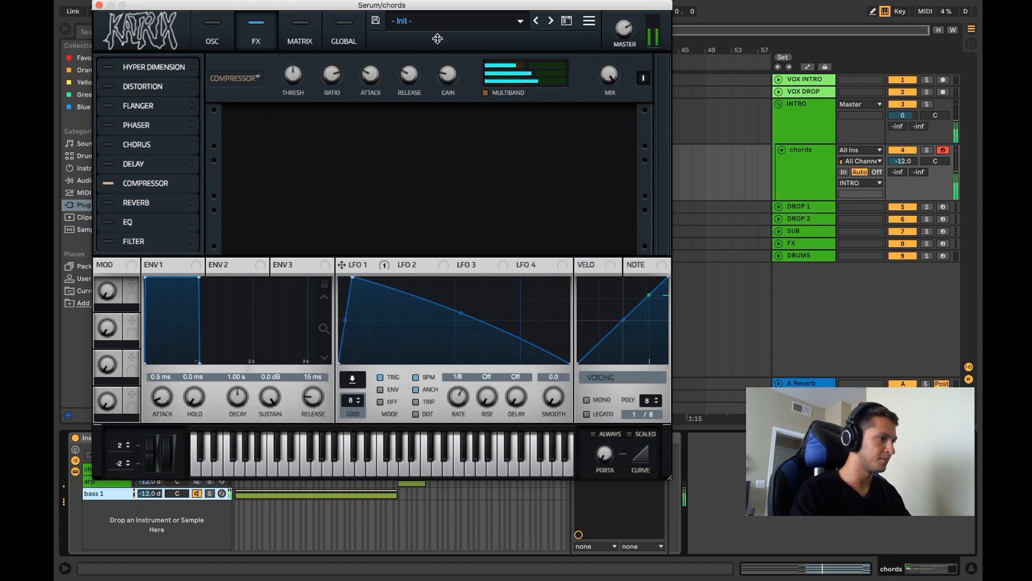
left_click_drag(449, 80, 450, 87)
left_click(99, 5)
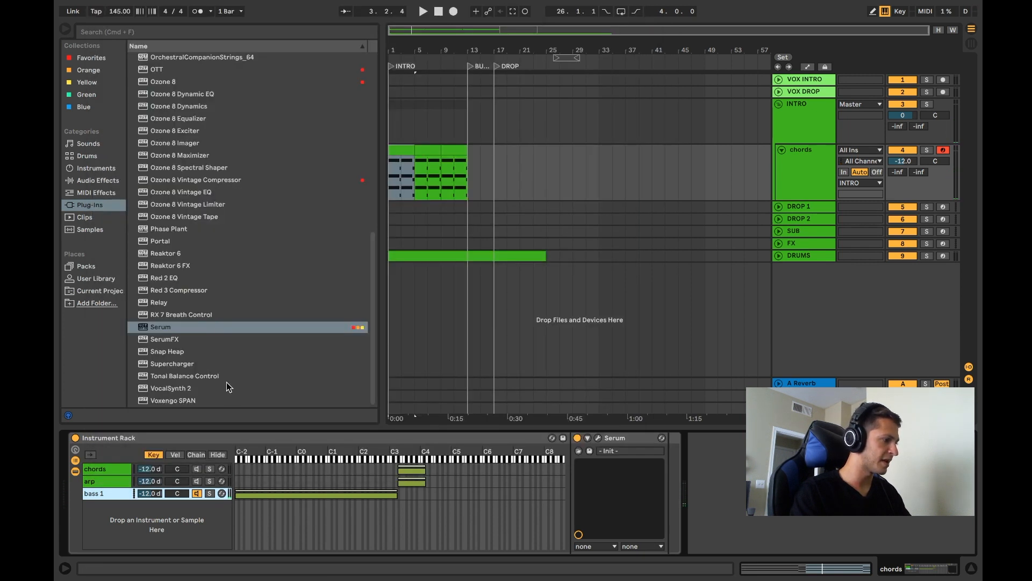
In the chords clip, add an F0 bass note lasting from the start to 2.4, where the first chord ends.
double_click(400, 152)
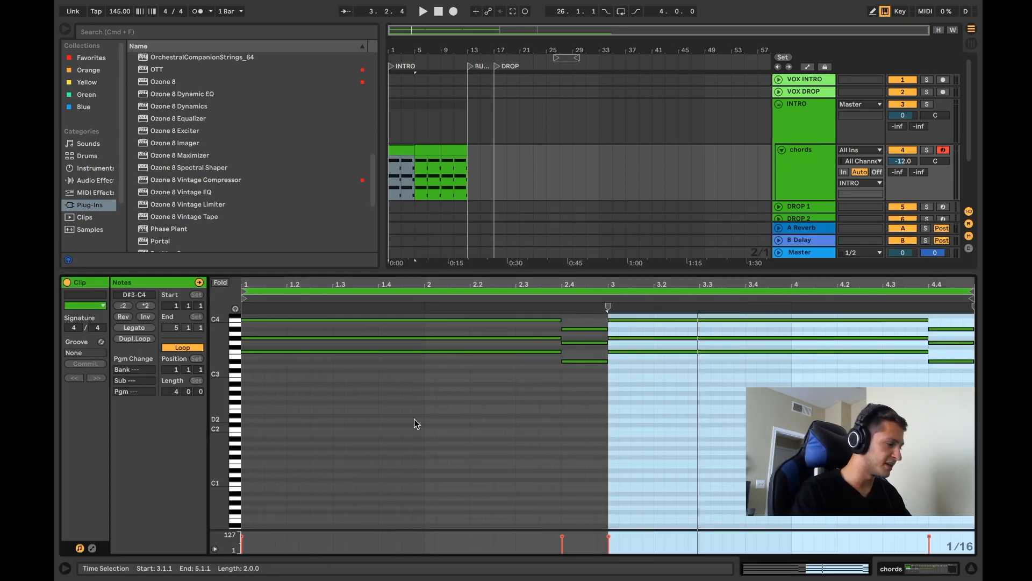
double_click(248, 461)
left_click_drag(251, 462, 551, 464)
key("space")
key("space")
key("shift+Down")
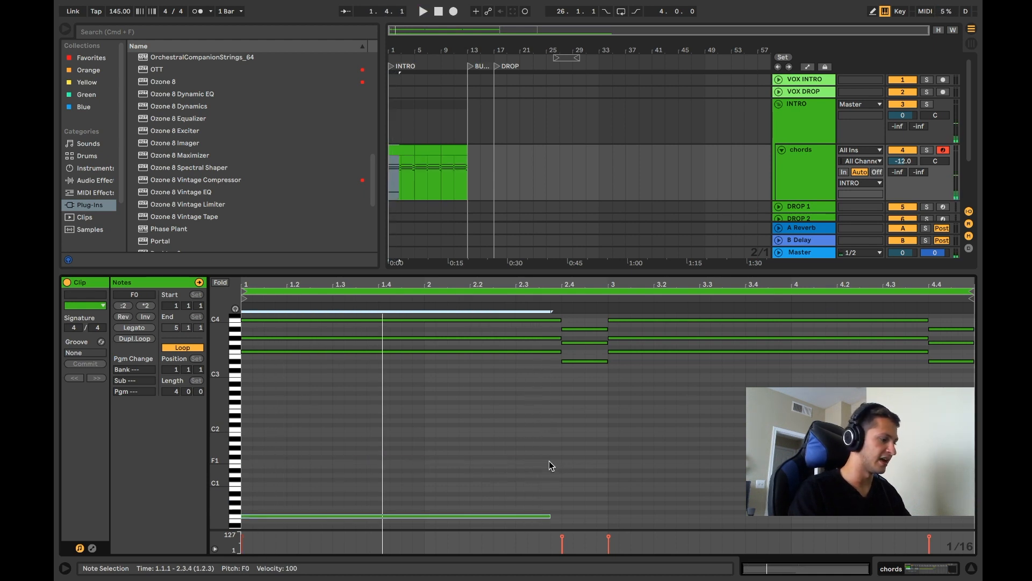
left_click_drag(553, 517, 561, 517)
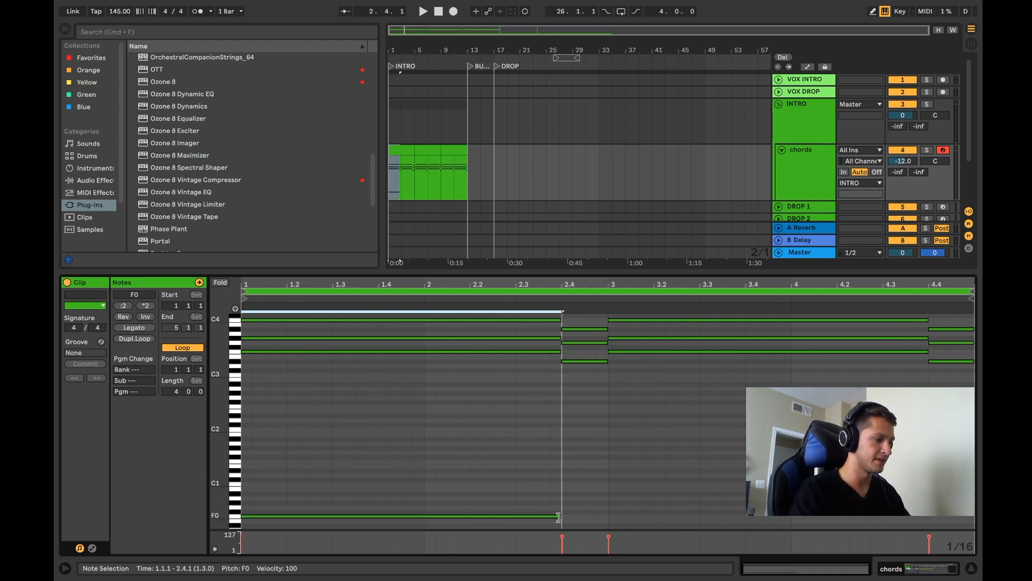
key("space")
Copy the D#3 note at 2.4 down three octaves to D#0 and duplicate both bass notes into bars 3 and 4.
left_click(576, 360)
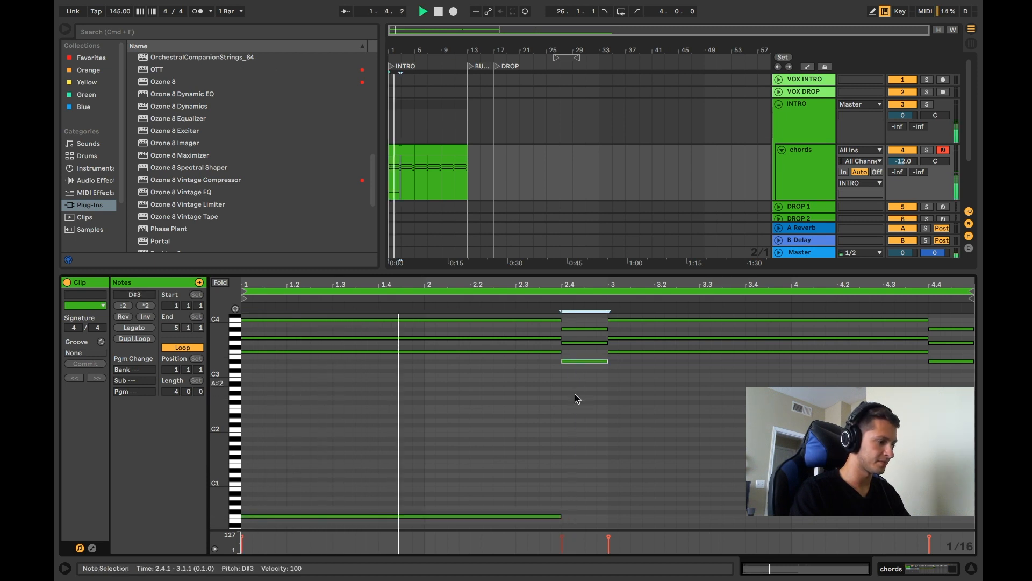
key("shift+Down")
key("shift+Down")
key("shift+Down")
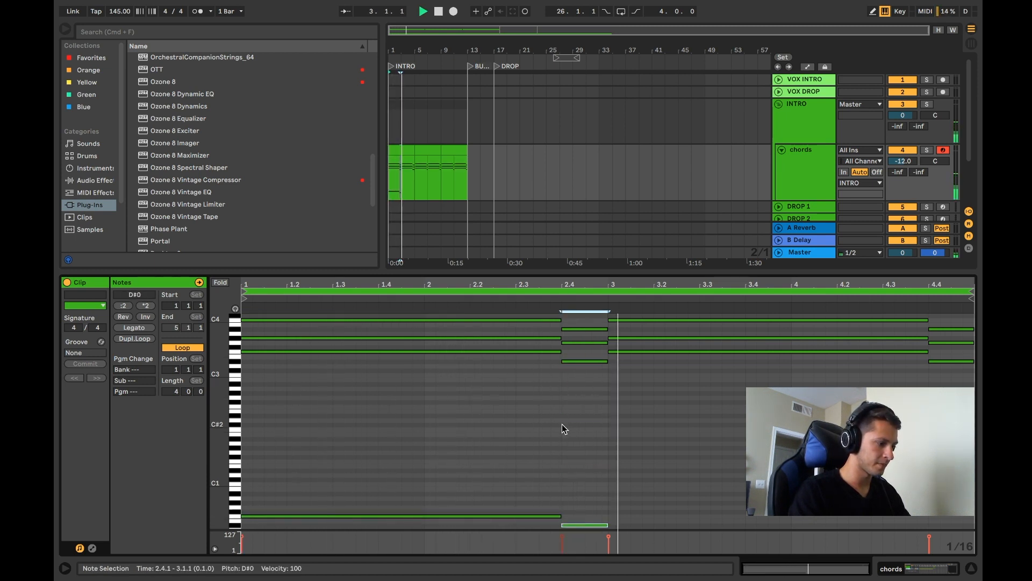
left_click_drag(490, 459, 580, 567)
key("super+d")
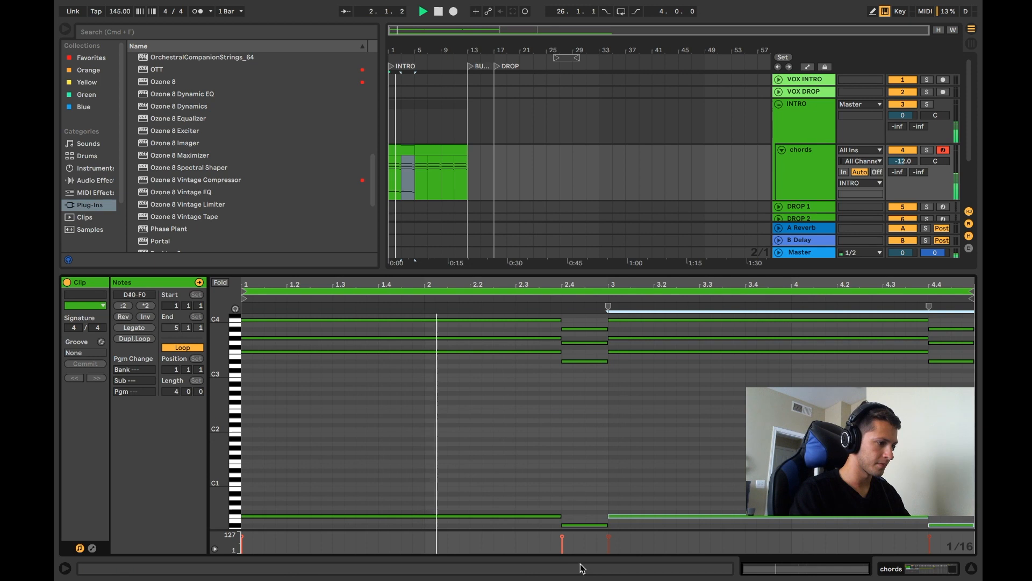
Unmute the chords and arp chains, repeat the updated four-bar clip up to bar 13, and play the intro.
left_click(892, 570)
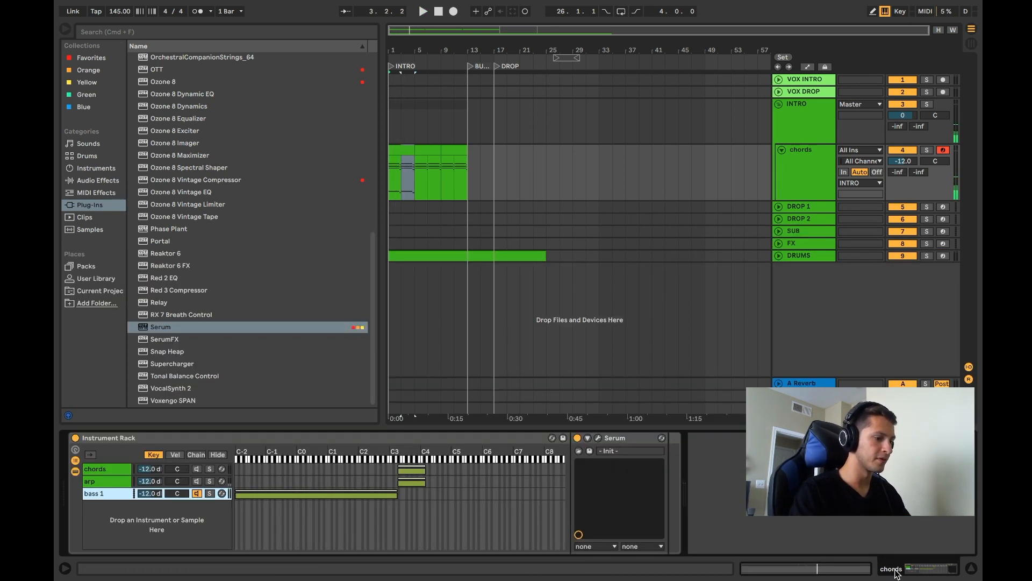
left_click(197, 470)
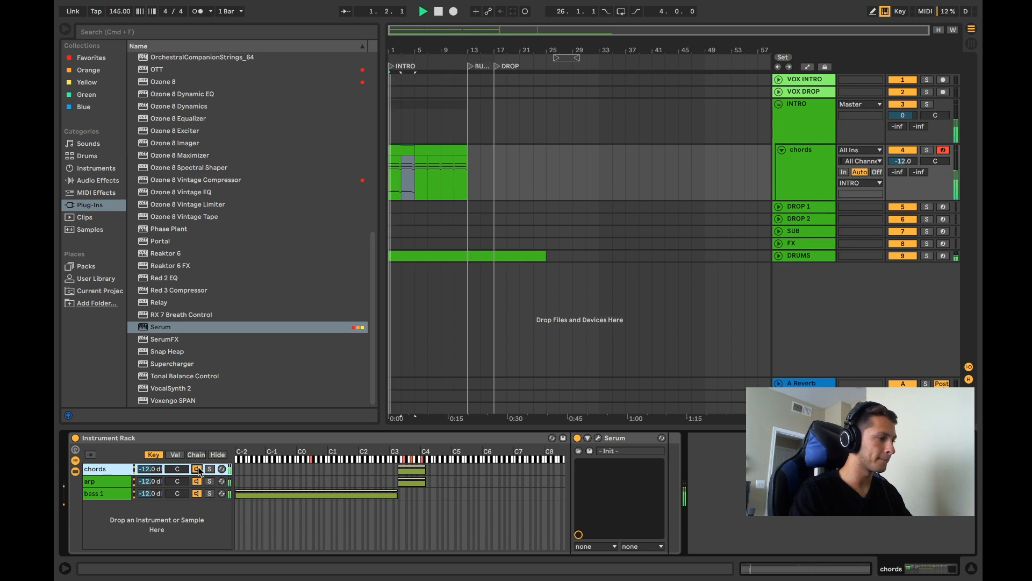
left_click(403, 148)
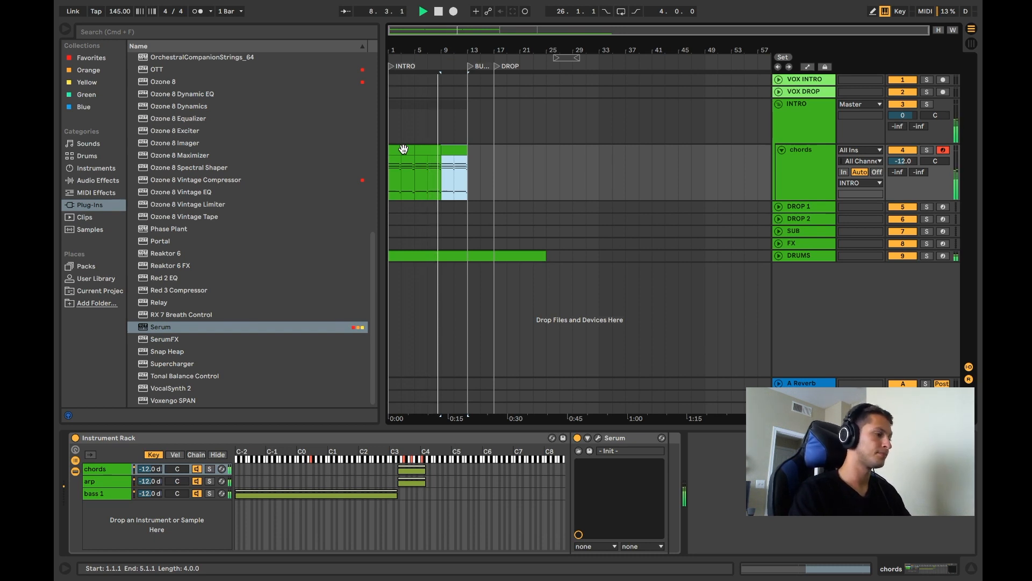
key("space")
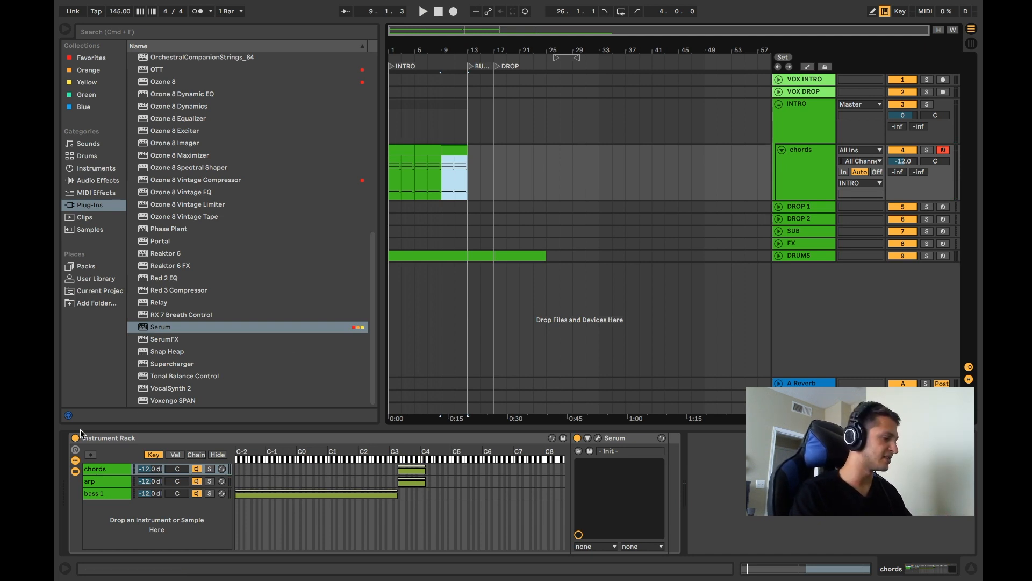
Add a new Serum as the fourth chain in the Instrument Rack, name it lead, and set its volume to -12 dB.
left_click_drag(156, 329, 108, 511)
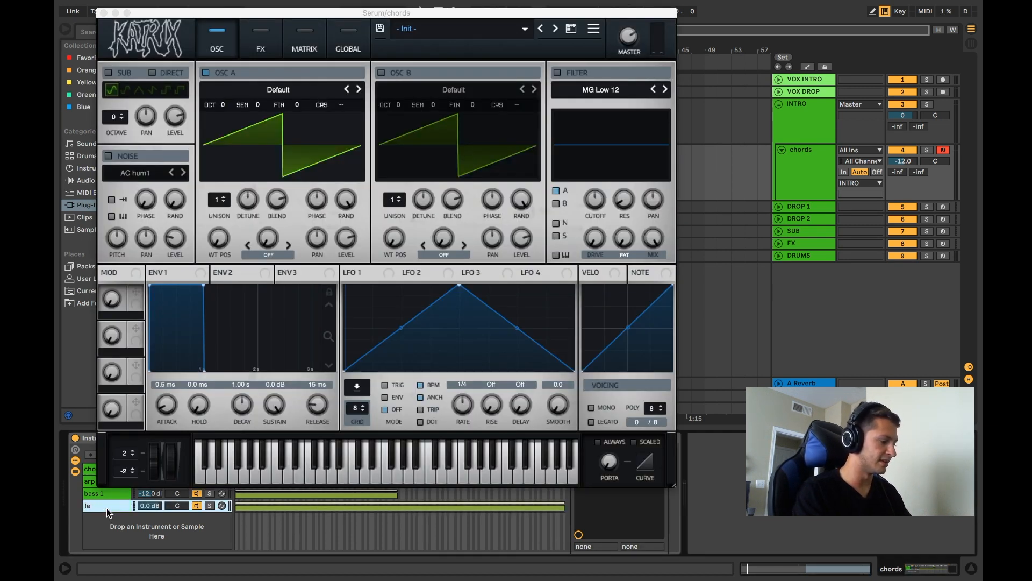
left_click(142, 506)
type("-12")
key("Return")
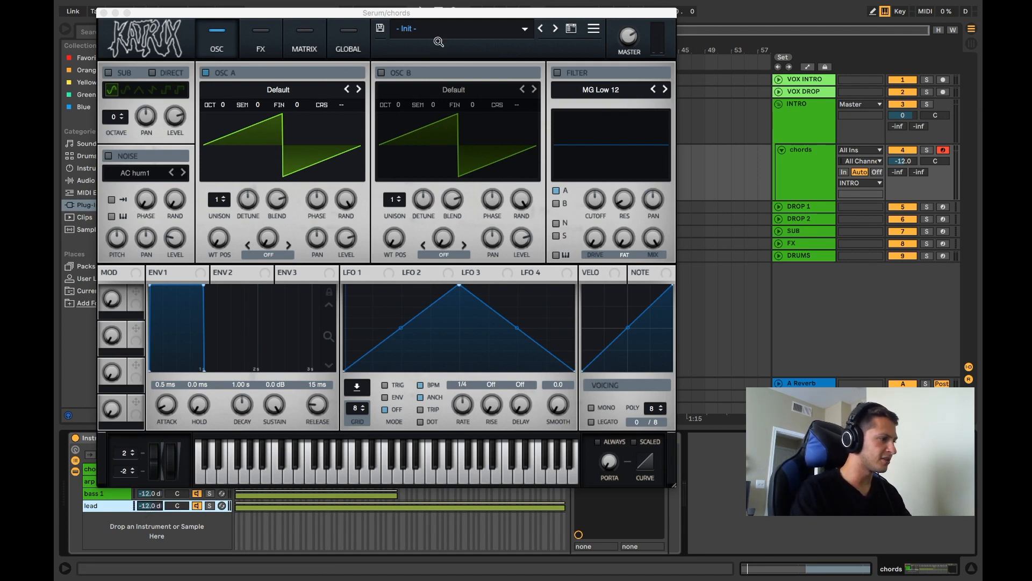
Redraw oscillator A's single-cycle waveform as a square wave in the wavetable editor.
left_click(351, 123)
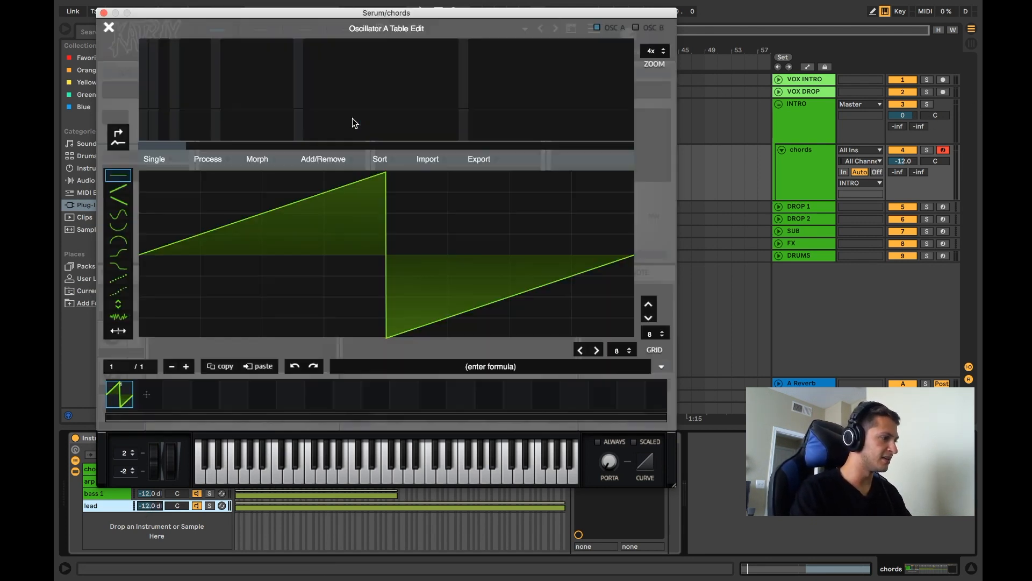
left_click(171, 177)
mouse_move(171, 180)
left_mouse_down()
mouse_move(342, 198)
mouse_move(278, 177)
left_mouse_up()
left_click_drag(419, 304, 611, 310)
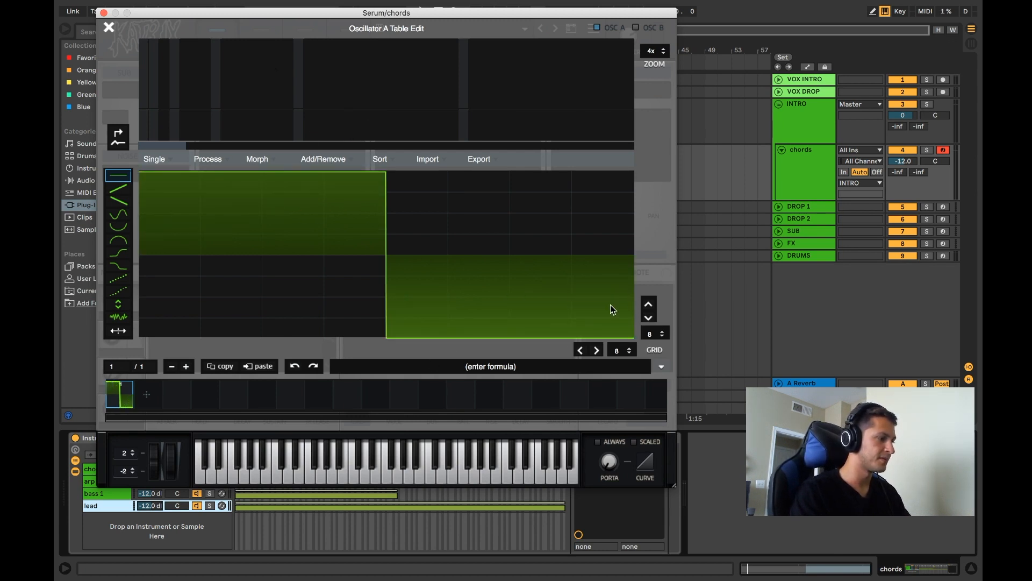
left_click(108, 28)
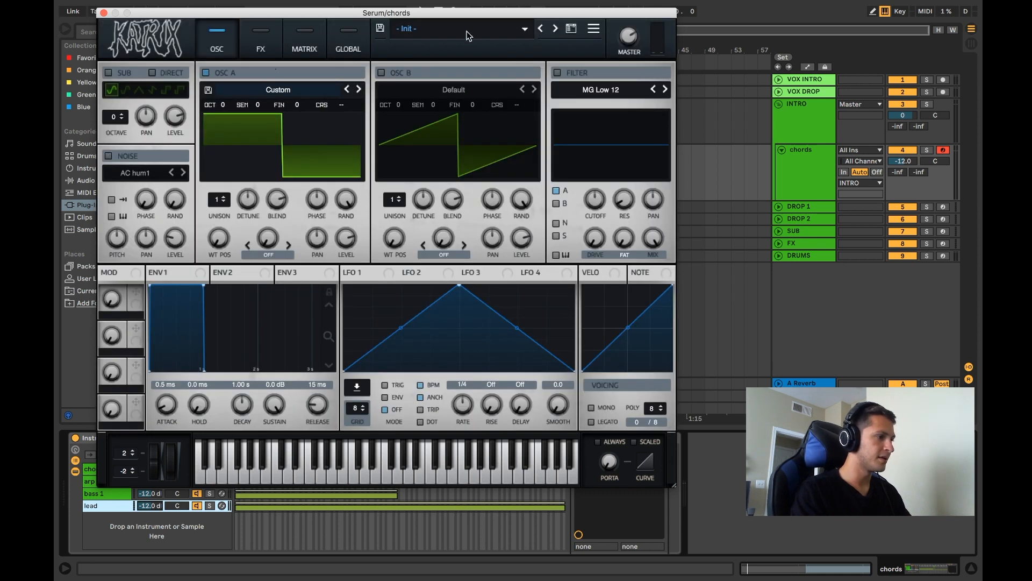
Enable the MG Low 12 filter with a raised cutoff, and make the lead voice mono with portamento always on.
left_click(557, 73)
left_click_drag(585, 204, 588, 173)
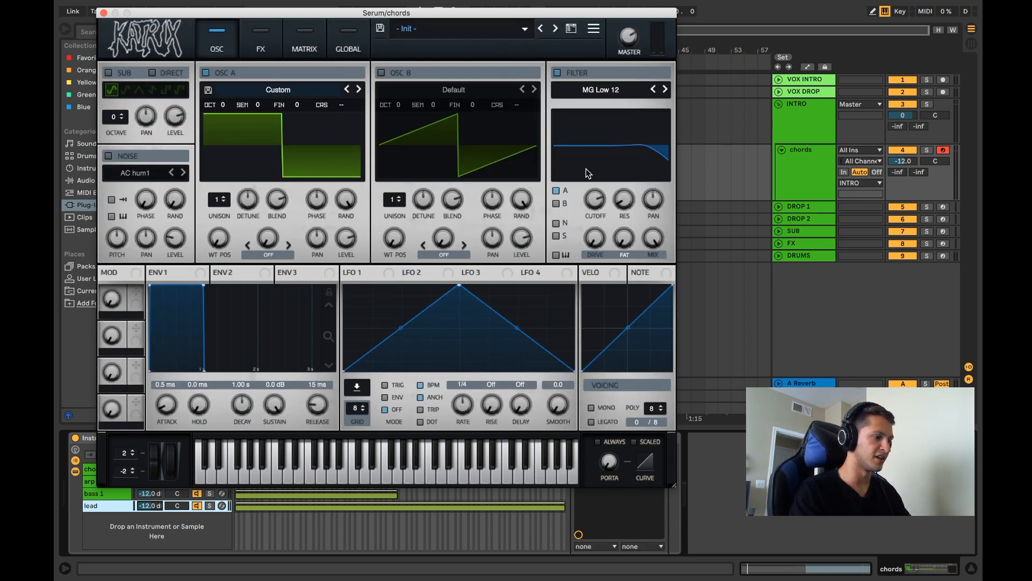
left_click(591, 407)
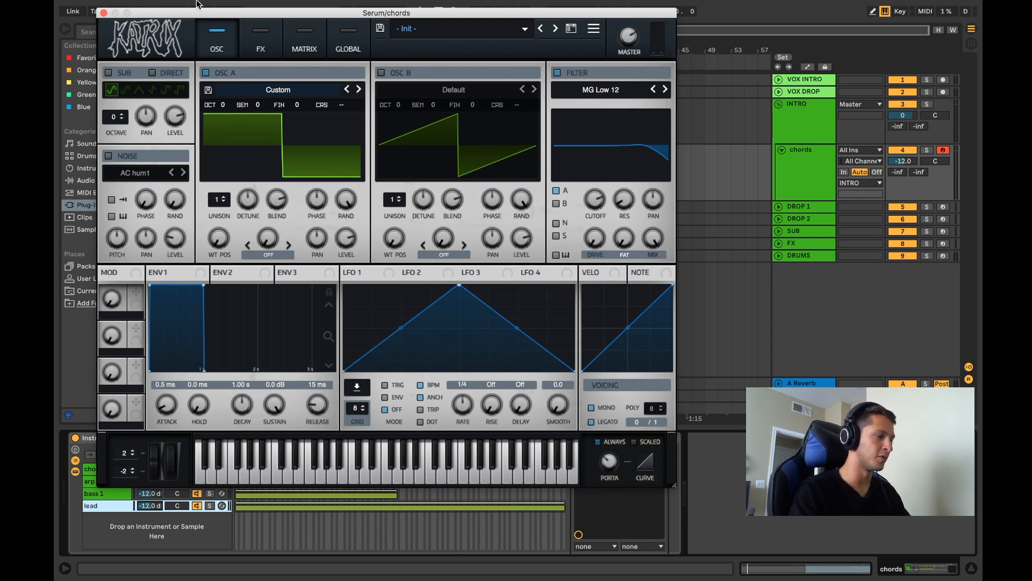
left_click(103, 12)
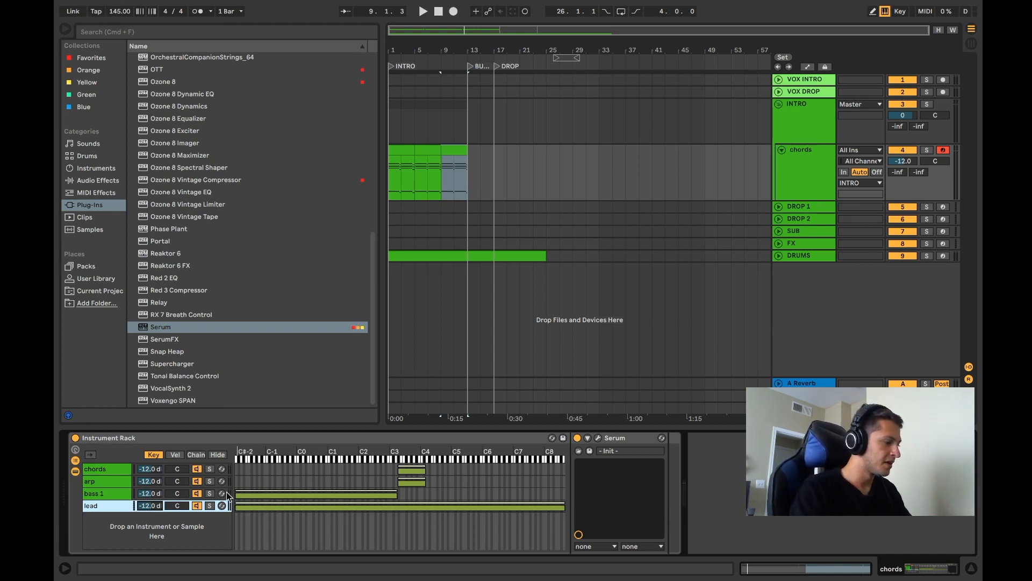
Limit the lead chain's key zone to the notes above C4, where the chords and arp zones end.
left_click_drag(234, 506, 426, 504)
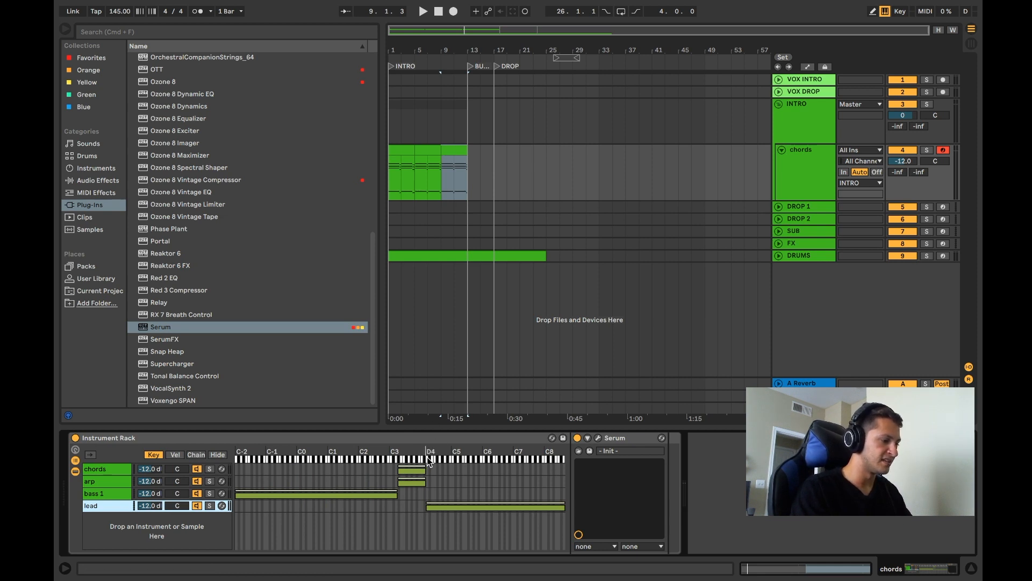
In the chords clip at bar 5, add an F4 lead note from the clip start to 1.2.3.
double_click(447, 152)
left_click(420, 148)
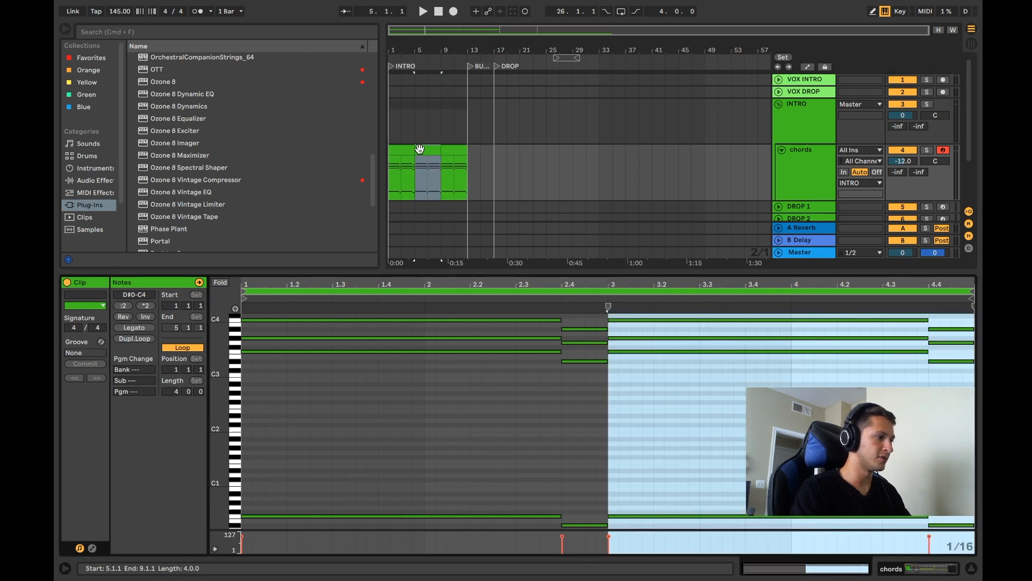
scroll(417, 356, "up", 4)
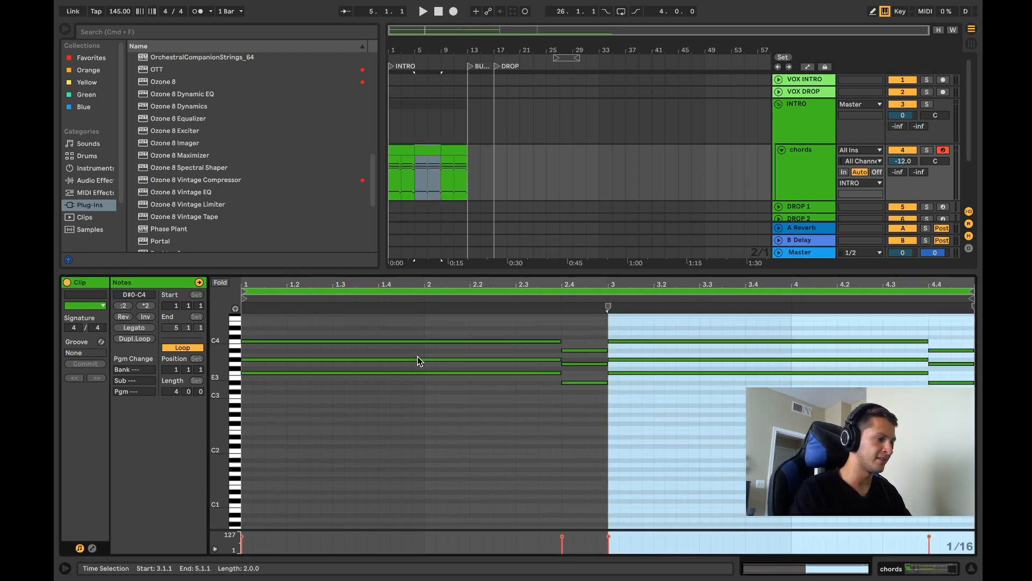
double_click(248, 381)
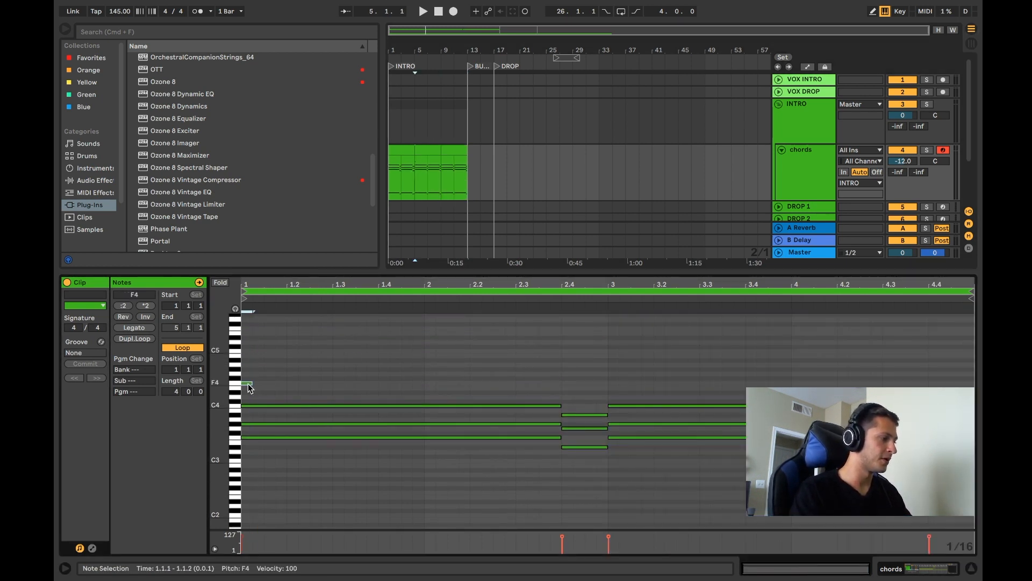
left_click_drag(249, 383, 311, 386)
Duplicate the F4 note twice in sequence, raise the copies to G#4 and C5, and play the phrase.
key("super+d")
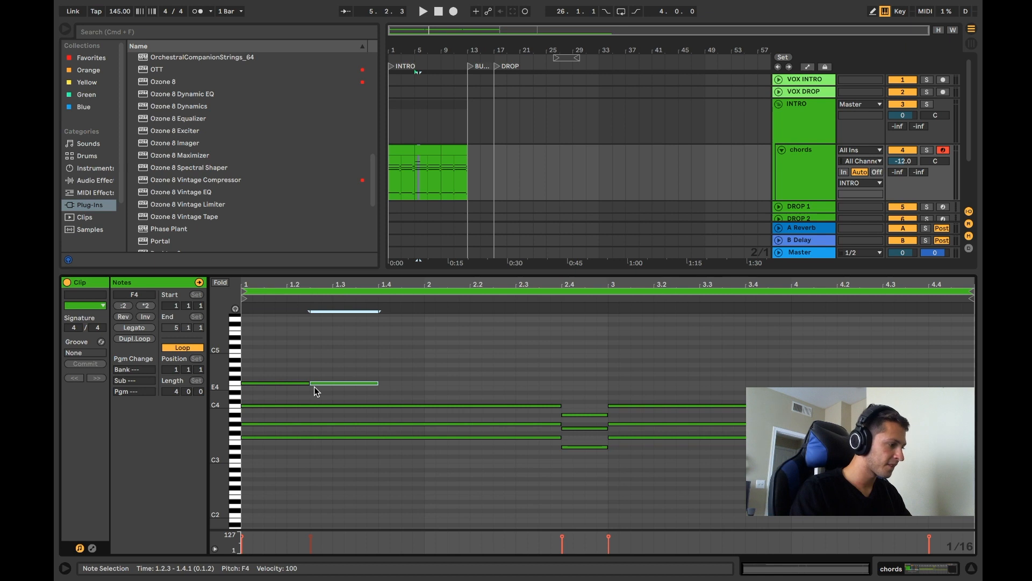
key("Up")
key("Up")
key("Up")
key("super+d")
key("Up")
key("Up")
key("Up")
key("Up")
key("space")
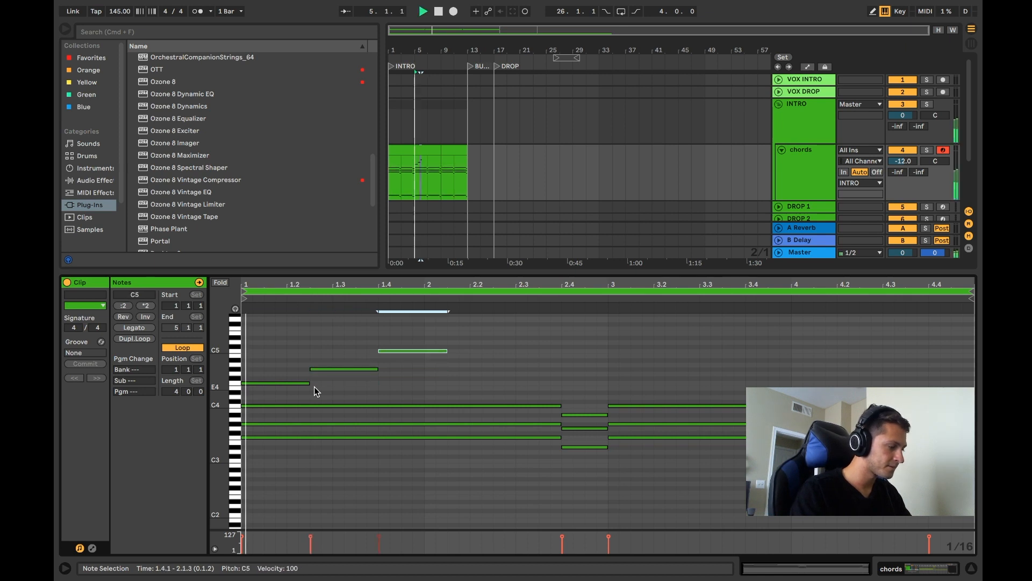
key("space")
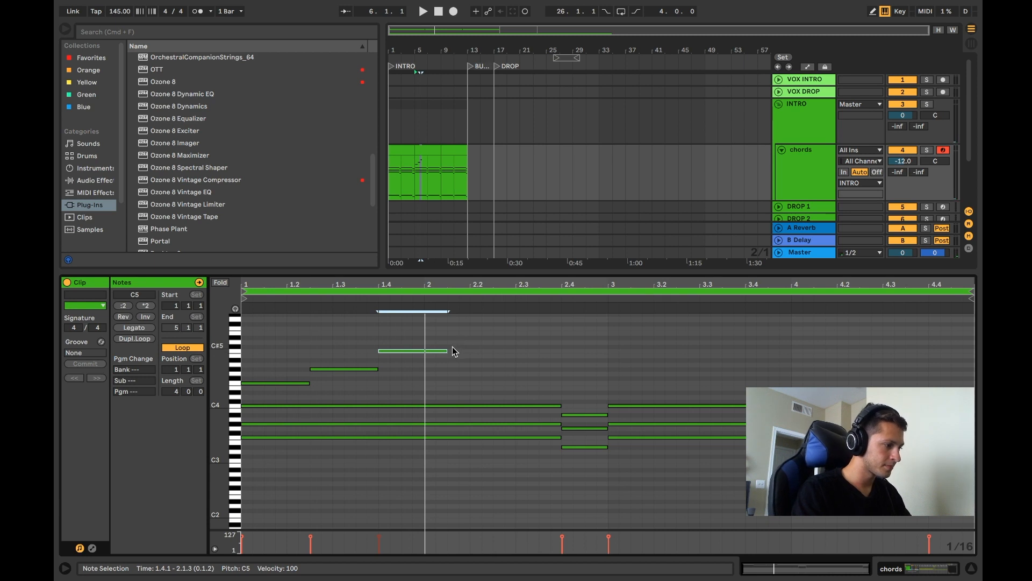
Extend the melody with three more consecutive copies of the last note, pitched at C#5, C5 and G#4.
key("ctrl+d")
key("Up")
key("ctrl+d")
key("Down")
key("ctrl+d")
key("Down")
key("Down")
key("Down")
key("Down")
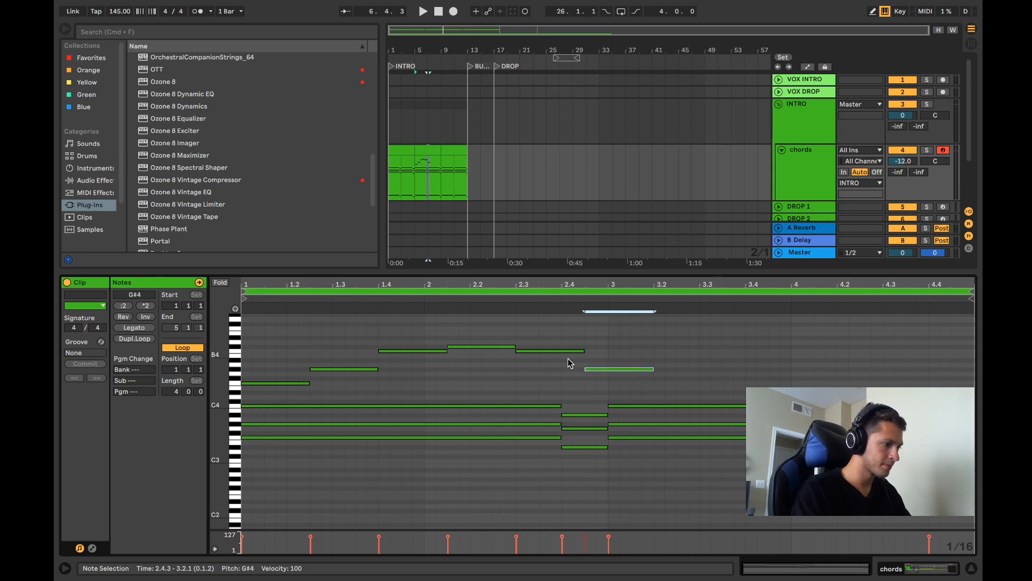
Shorten the last melody note to end at bar 3, lower it to D#4, and play the melody.
left_click_drag(651, 369, 608, 369)
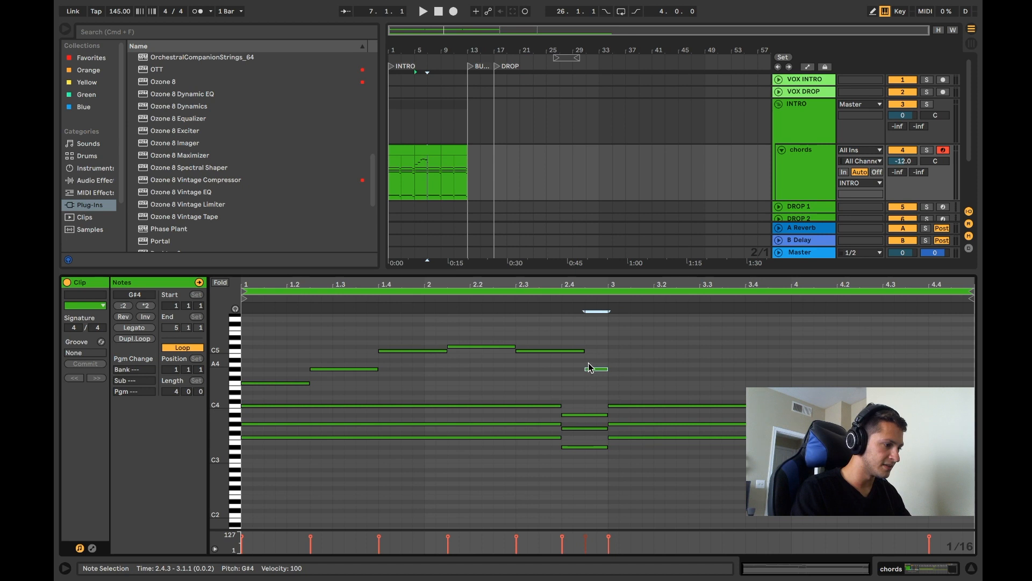
key("Left")
key("Left")
key("Right")
key("Right")
key("Down")
key("Down")
key("Down")
key("Down")
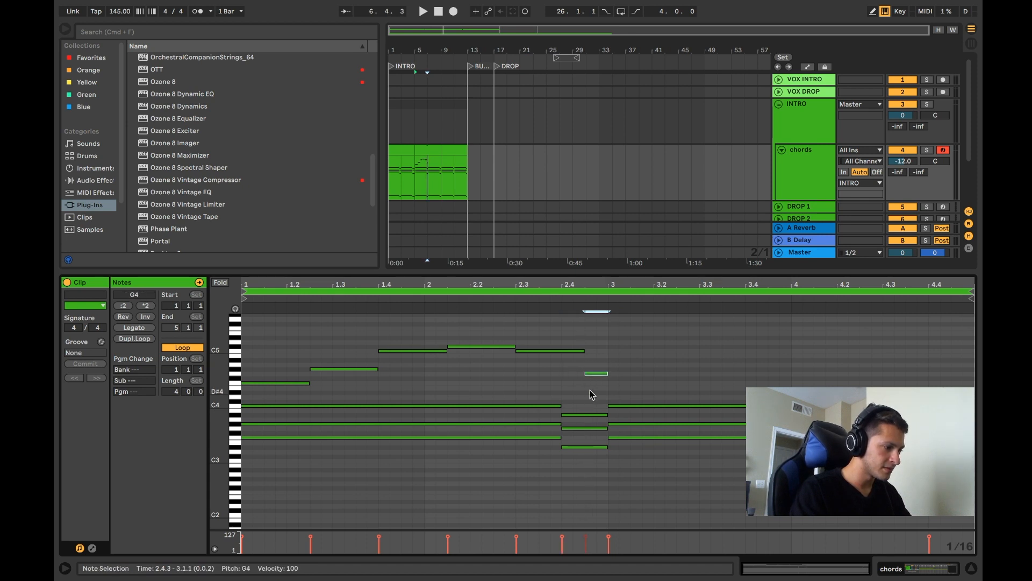
key("Down")
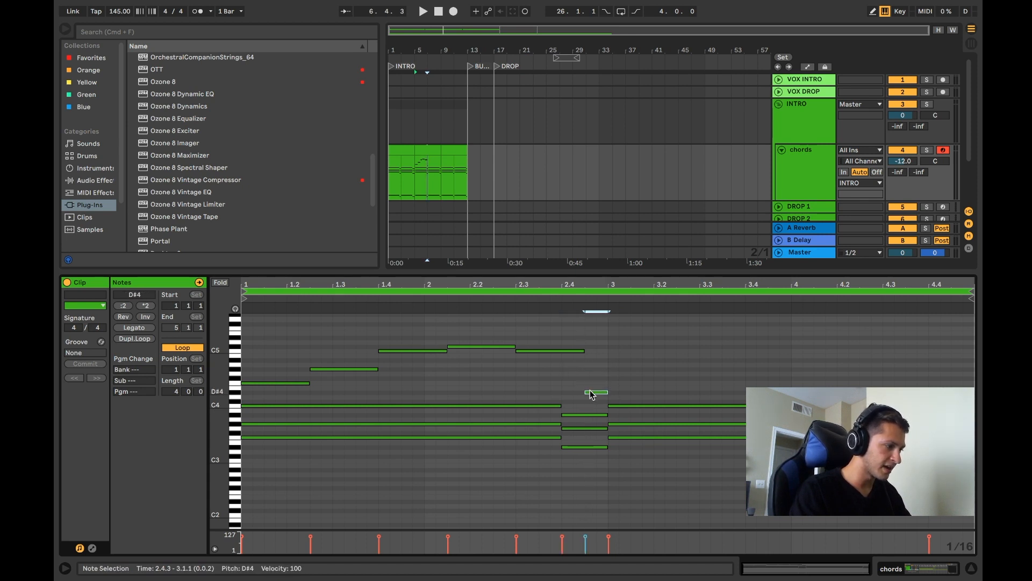
key("space")
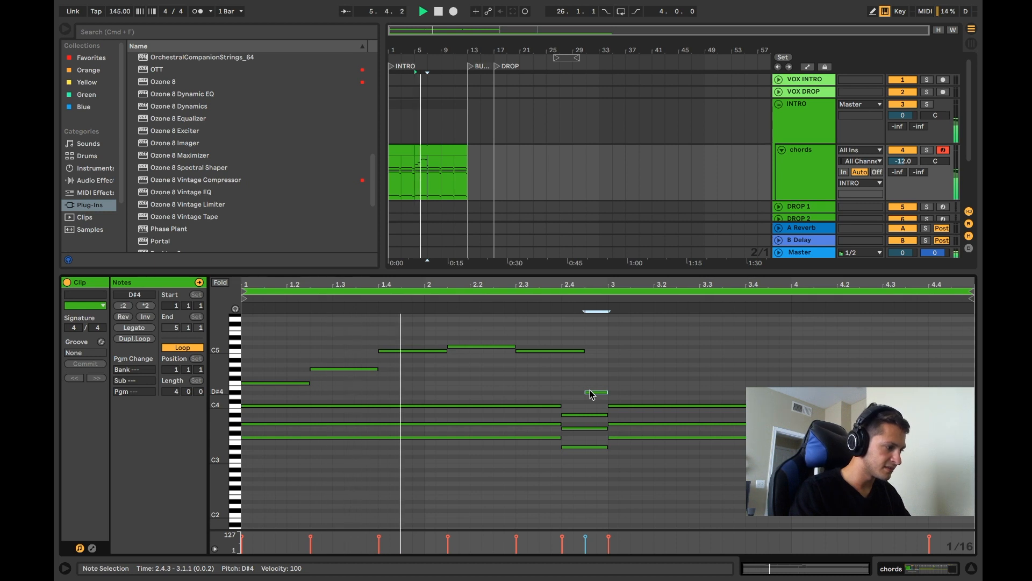
key("space")
Duplicate the whole two-bar lead melody into bars 3 and 4 of the clip.
left_click_drag(605, 401, 290, 319)
key("ctrl+d")
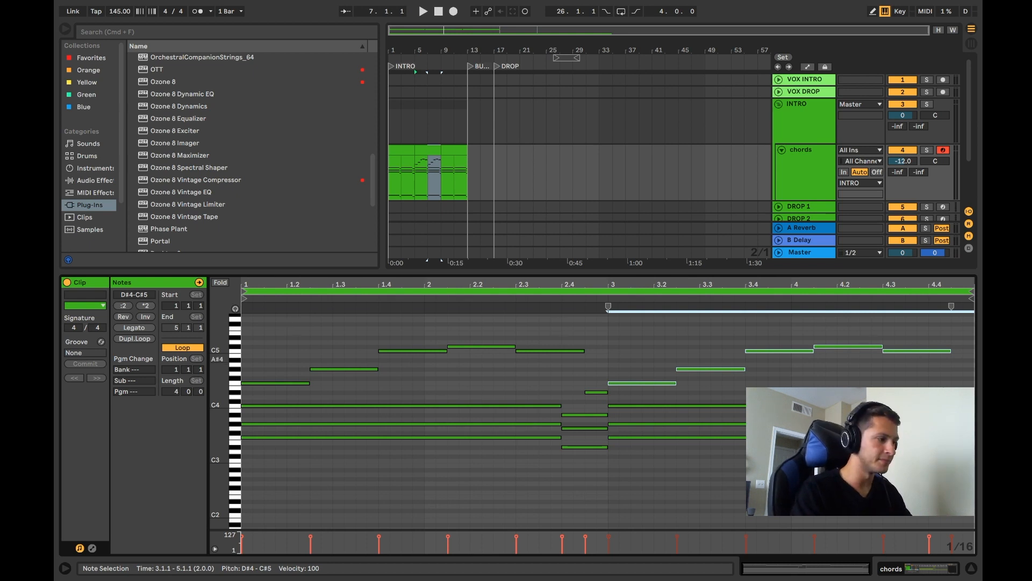
Set oscillator A of the lead's Serum to octave -1 and play the intro.
left_click(892, 566)
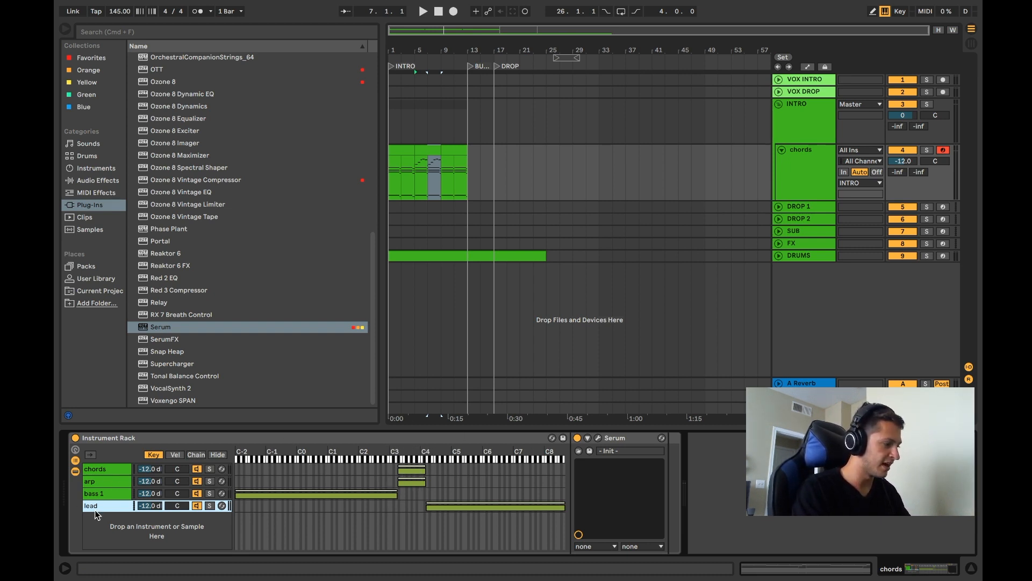
left_click(598, 439)
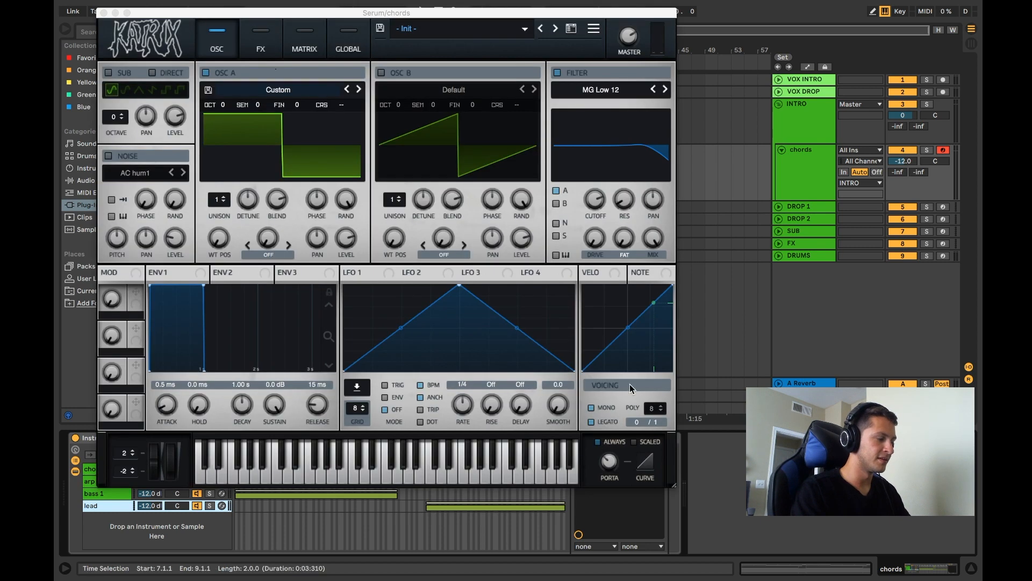
left_click_drag(222, 111, 223, 124)
key("space")
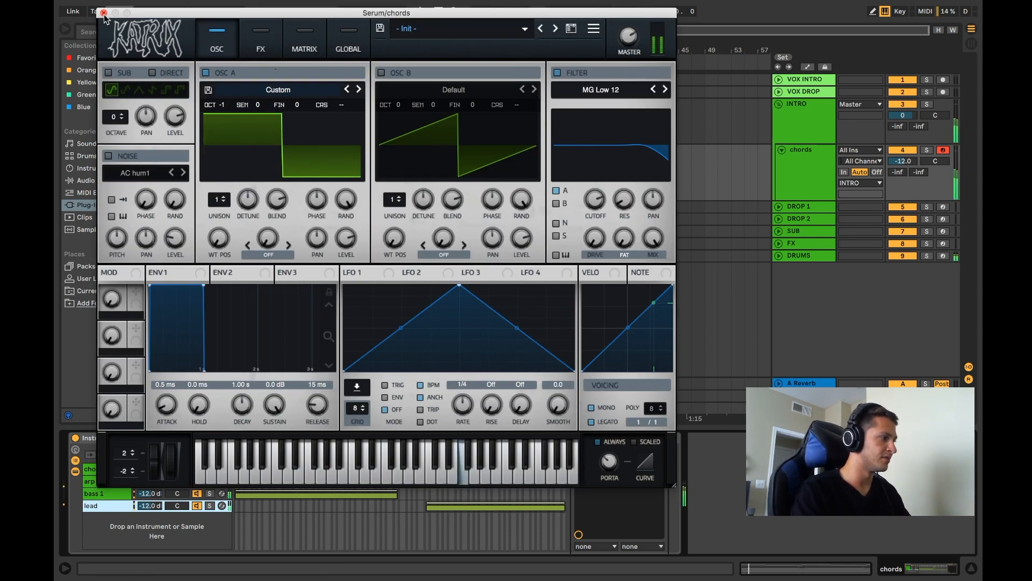
Enable the compressor in the lead Serum's effects.
left_click(260, 41)
left_click(112, 190)
mouse_move(300, 81)
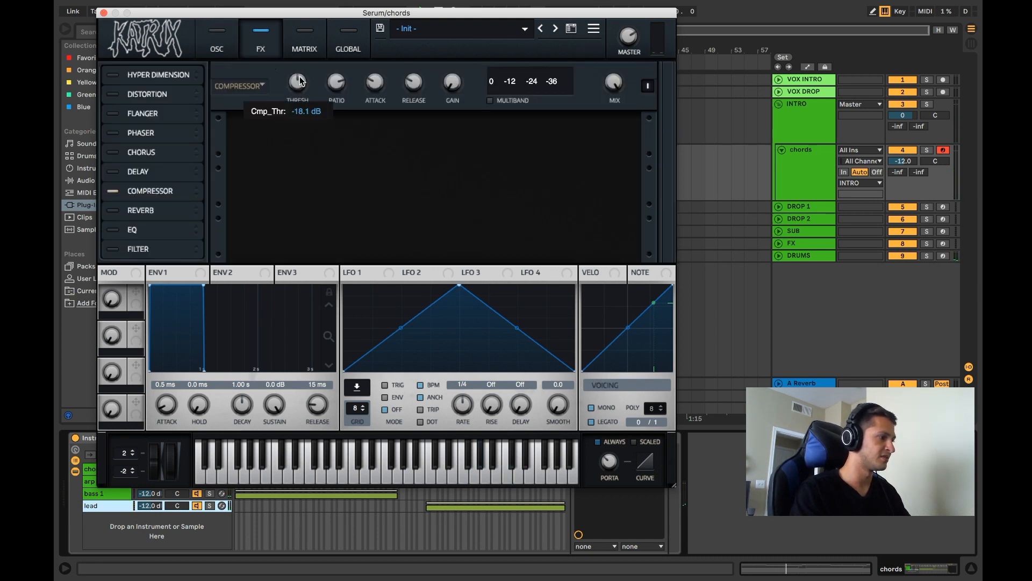
mouse_move(453, 70)
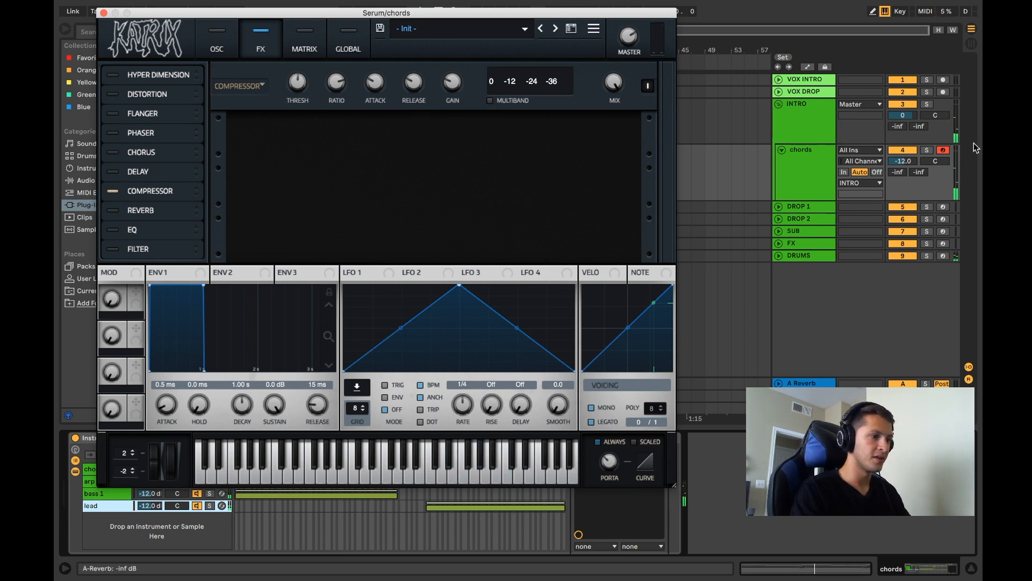
Set oscillator A's unison to 16 voices, reduce the detune, and play the lead.
left_click(209, 45)
left_click_drag(218, 199, 213, 84)
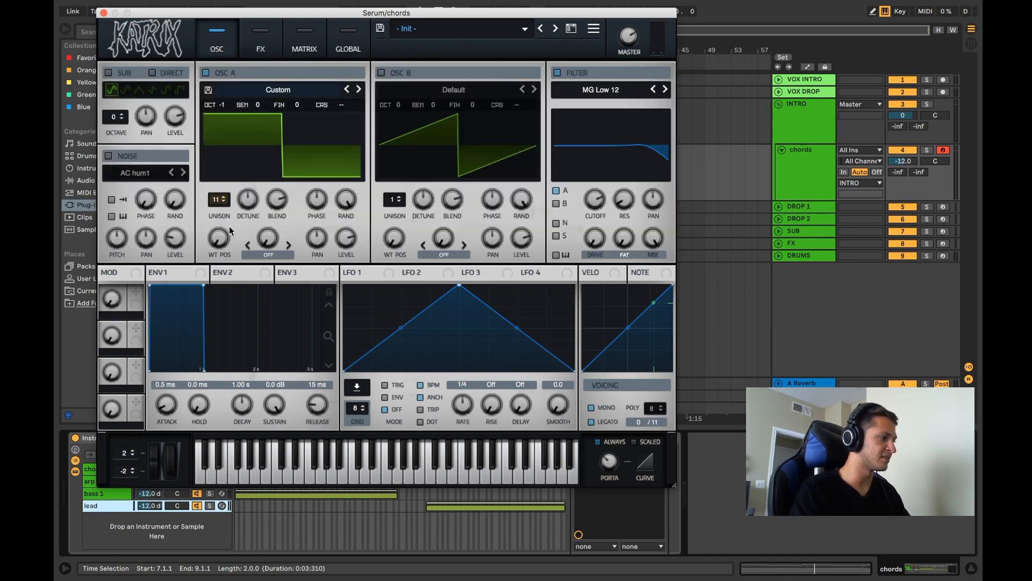
left_click_drag(215, 204, 218, 94)
left_click_drag(246, 202, 248, 246)
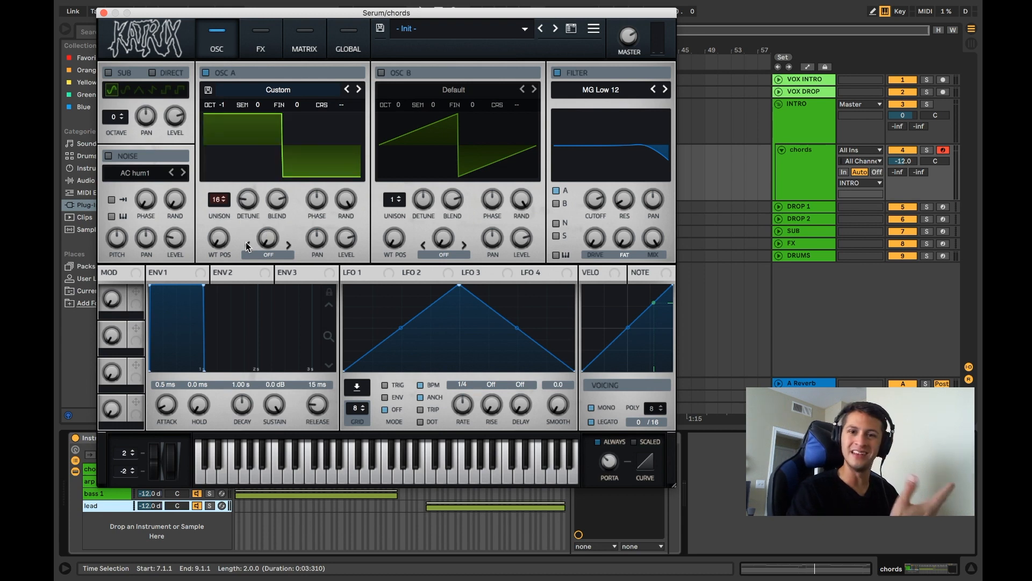
key("space")
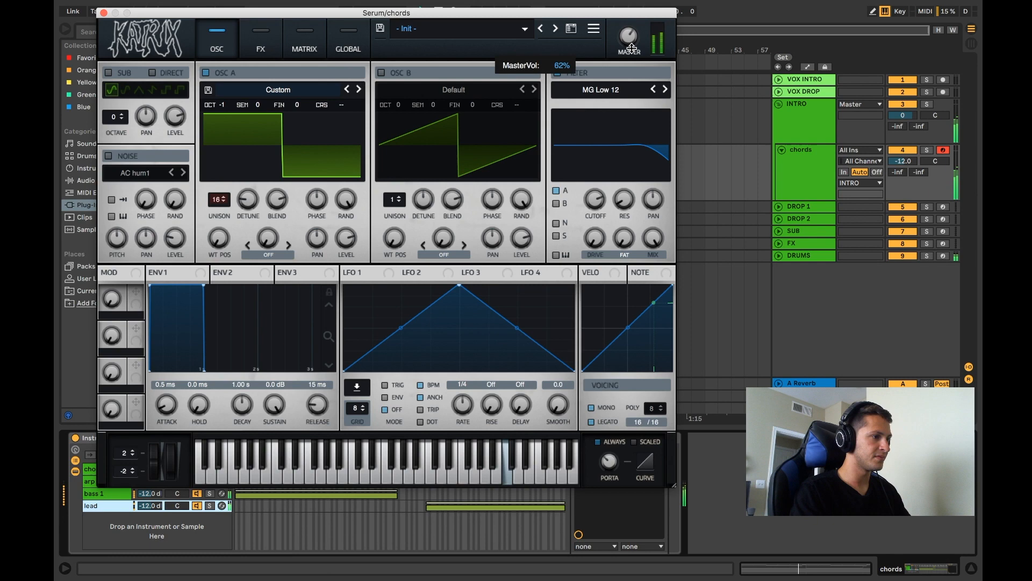
left_click(104, 12)
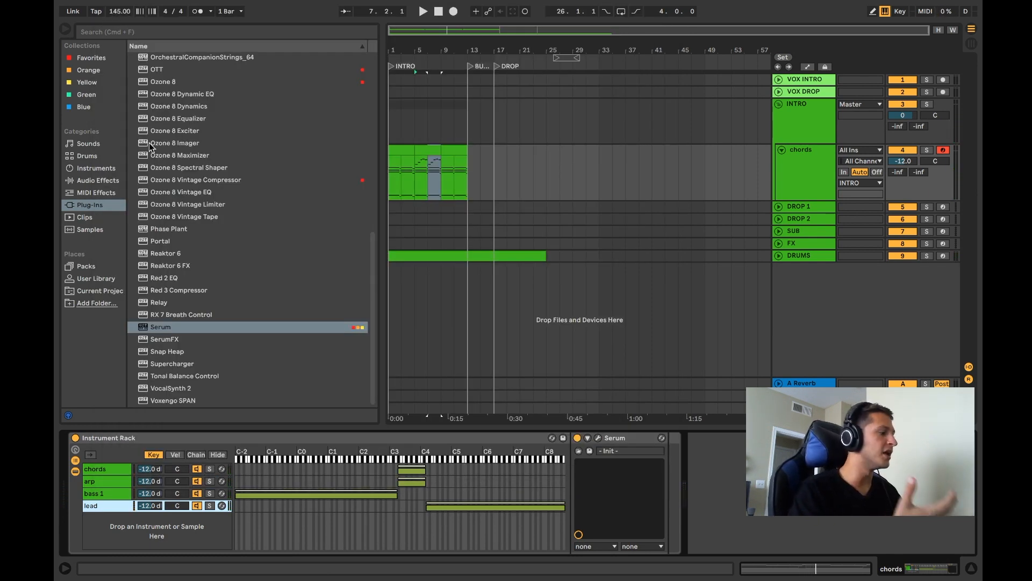
Add a Utility effect to the lead chain and set its channel mode to Left.
left_click(87, 182)
left_click_drag(161, 204, 109, 507)
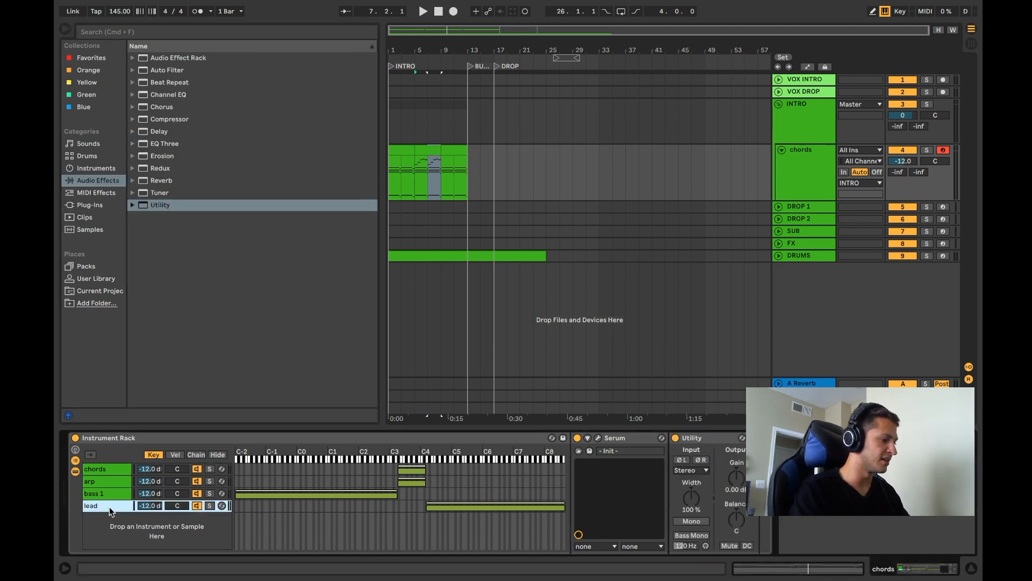
left_click(692, 522)
left_click(692, 521)
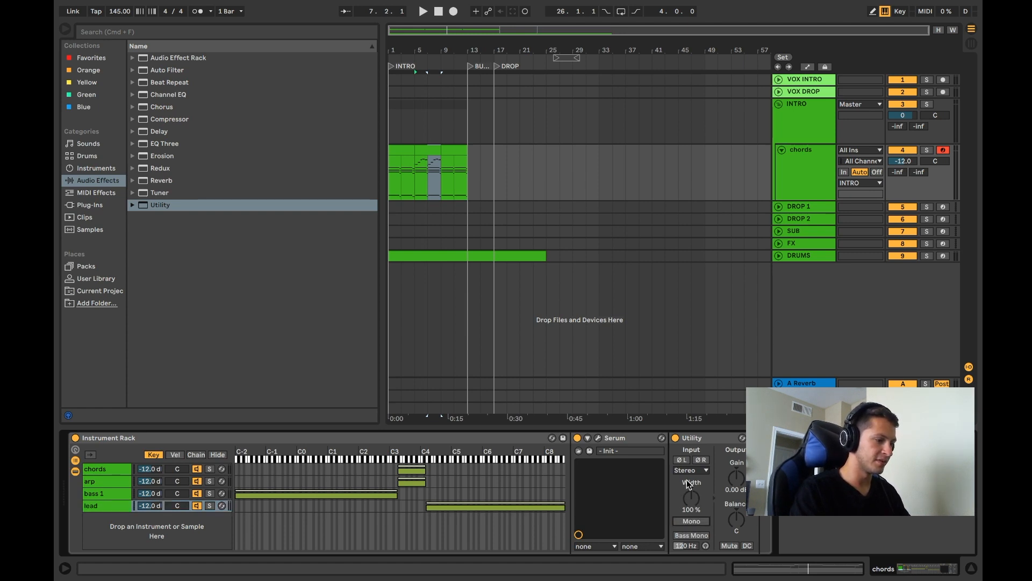
left_click(690, 471)
left_click(683, 480)
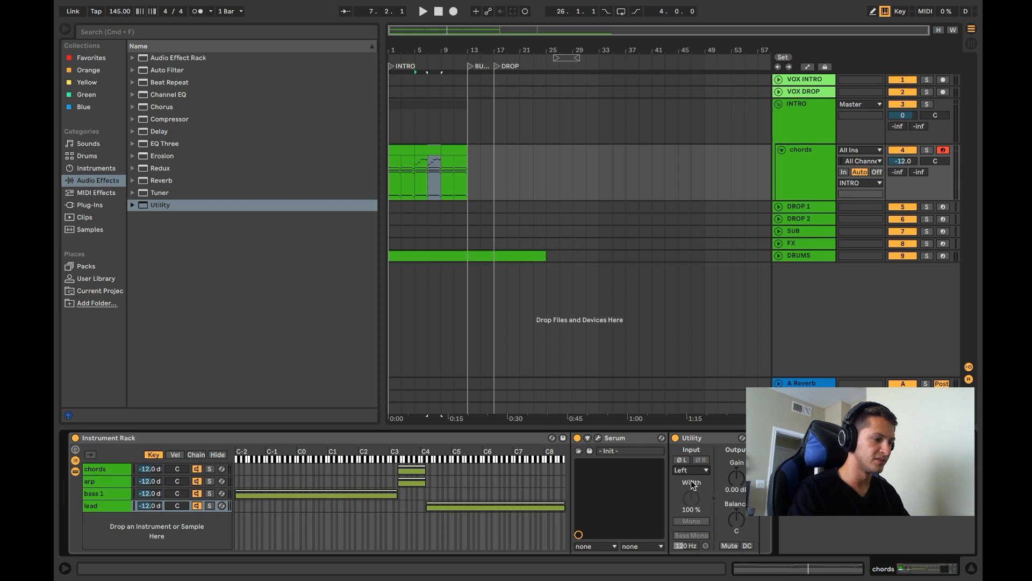
Add a second Utility after the first one on the lead chain and play the intro.
left_click_drag(156, 207, 798, 481)
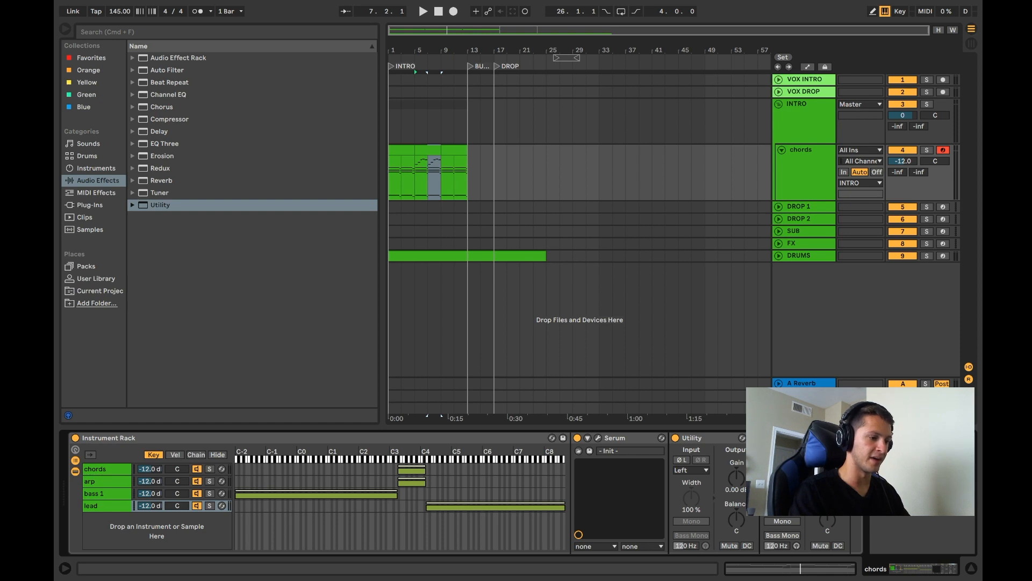
key("space")
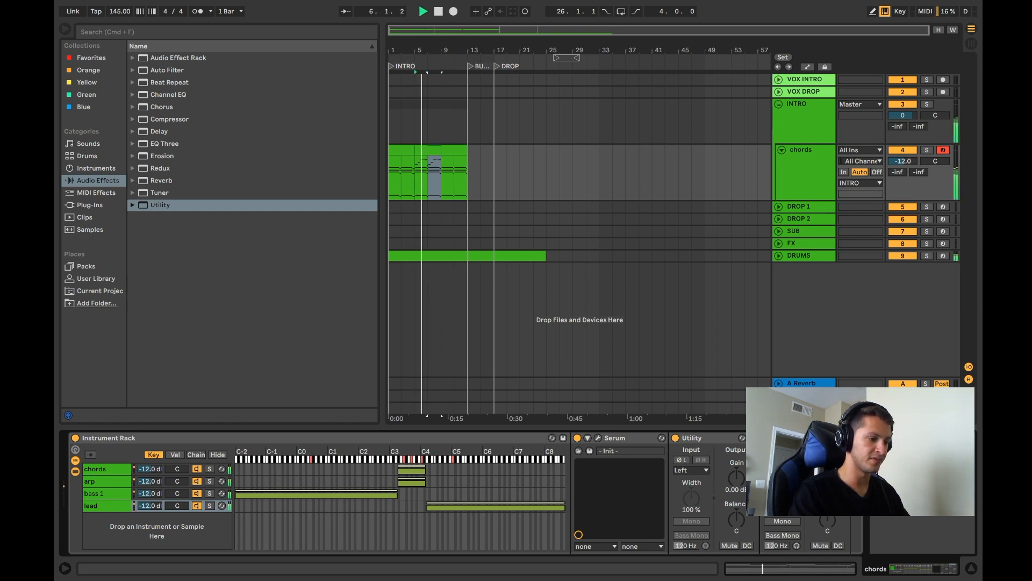
key("space")
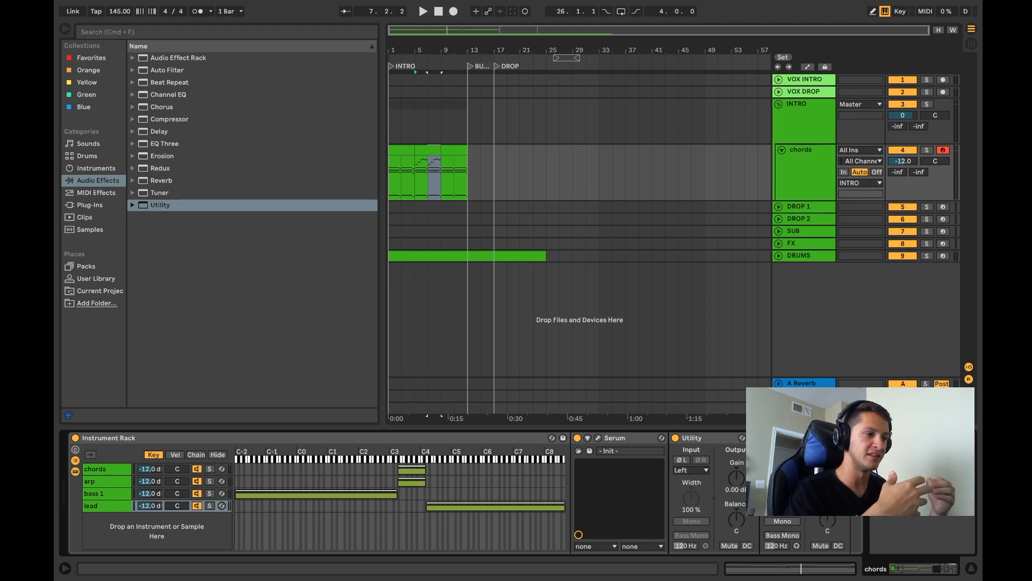
key("space")
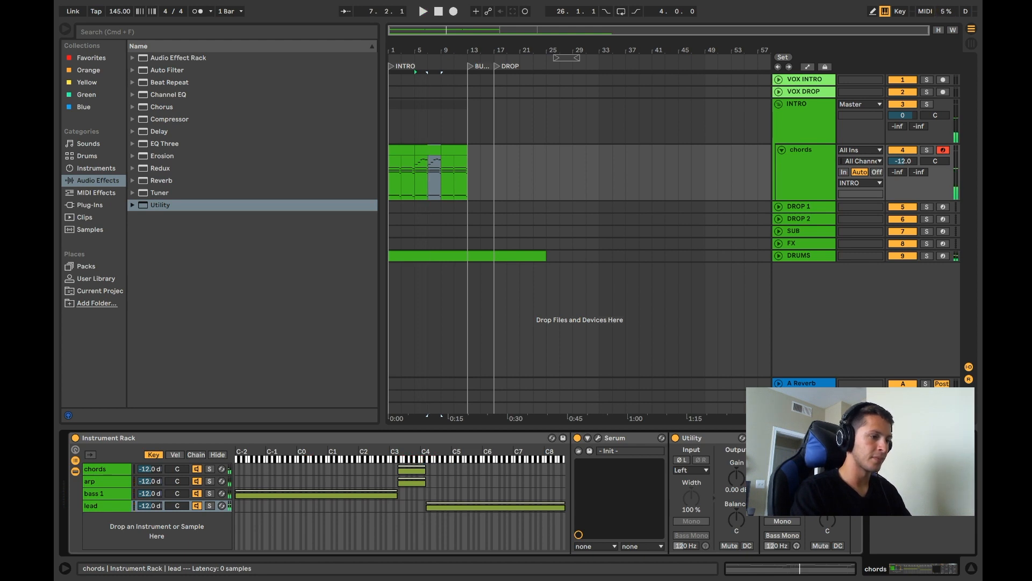
left_click(779, 149)
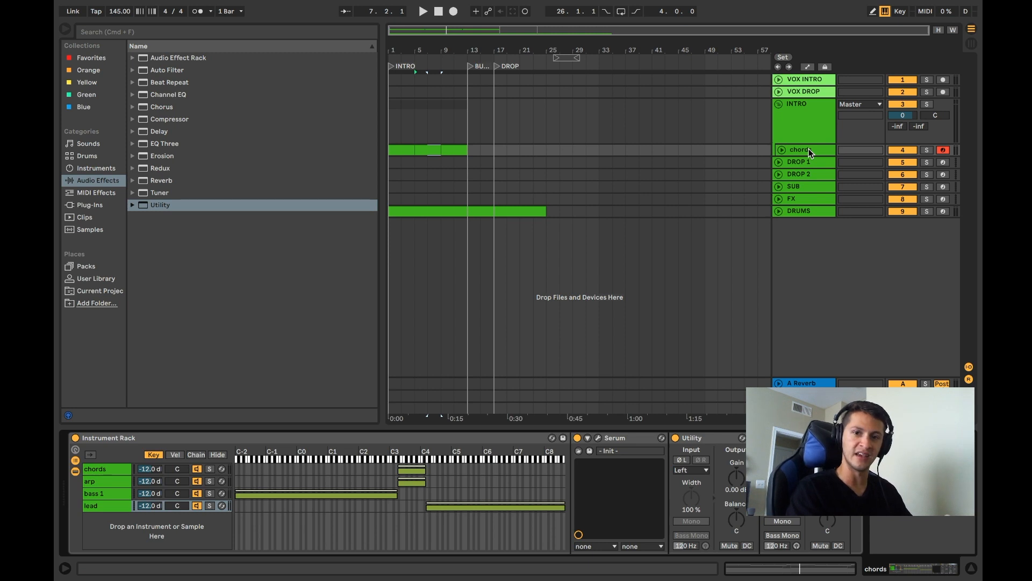
left_click(495, 150)
left_click(780, 150)
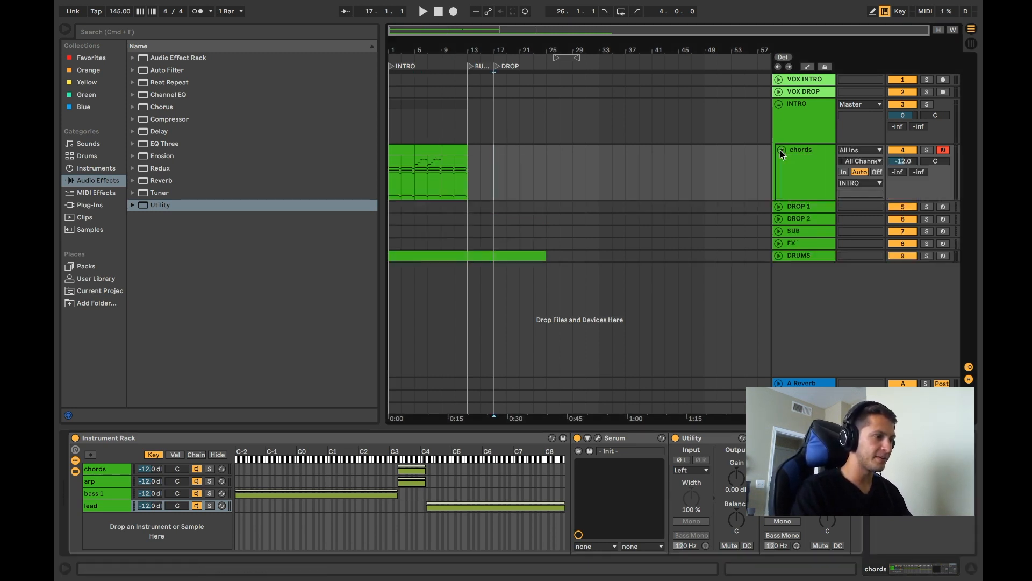